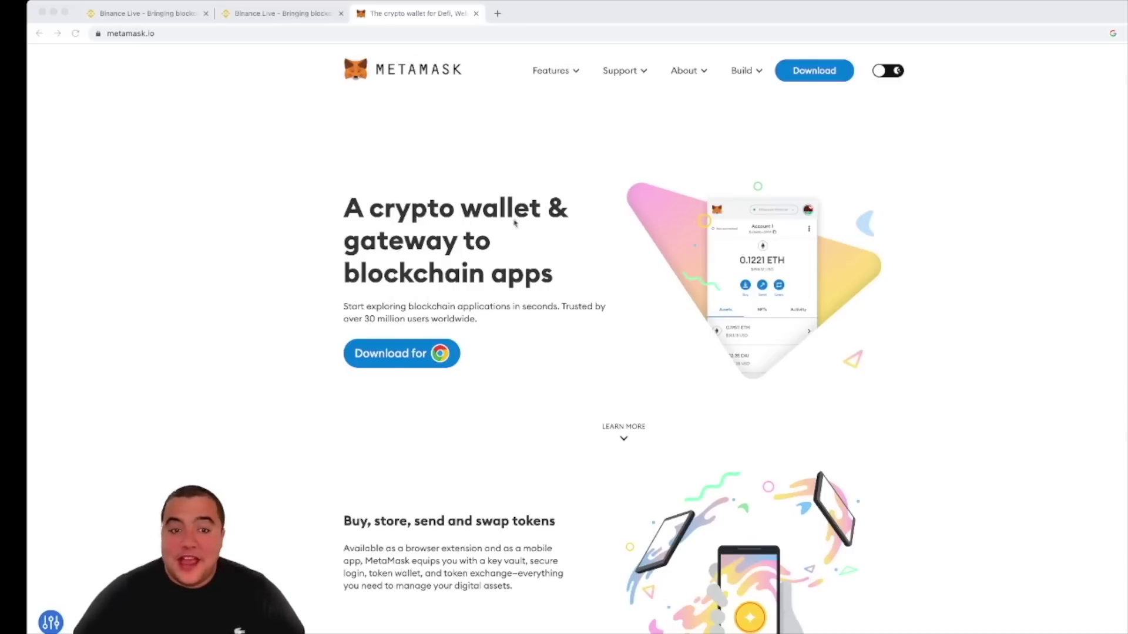
Browse the metamask.io home page, then go to its Download page
scroll(597, 427, "down", 3)
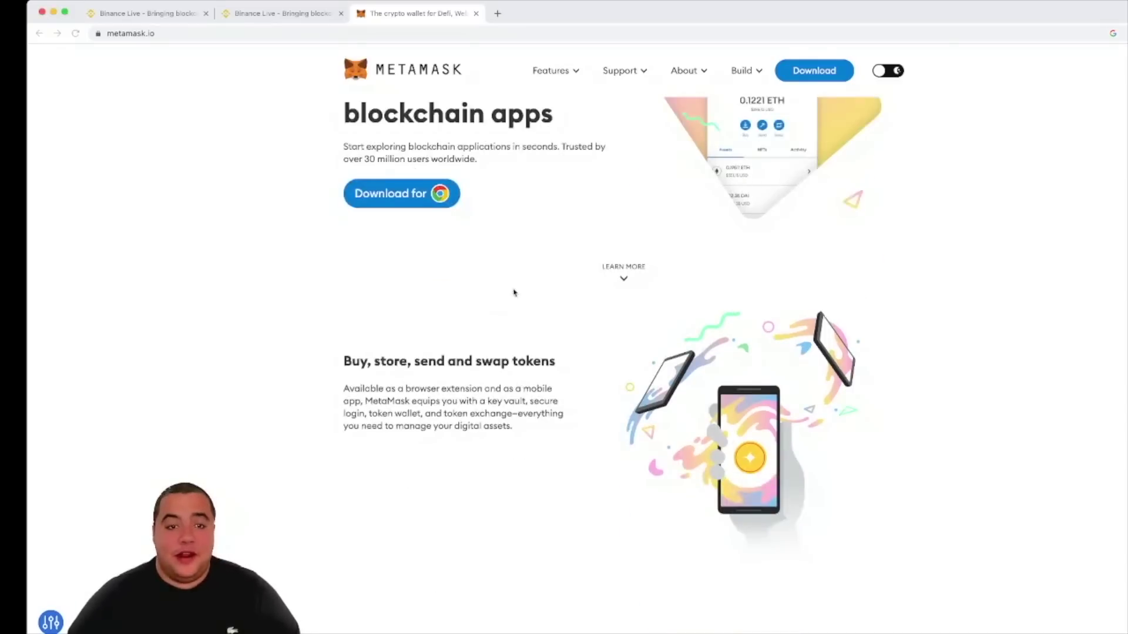
scroll(828, 255, "up", 3)
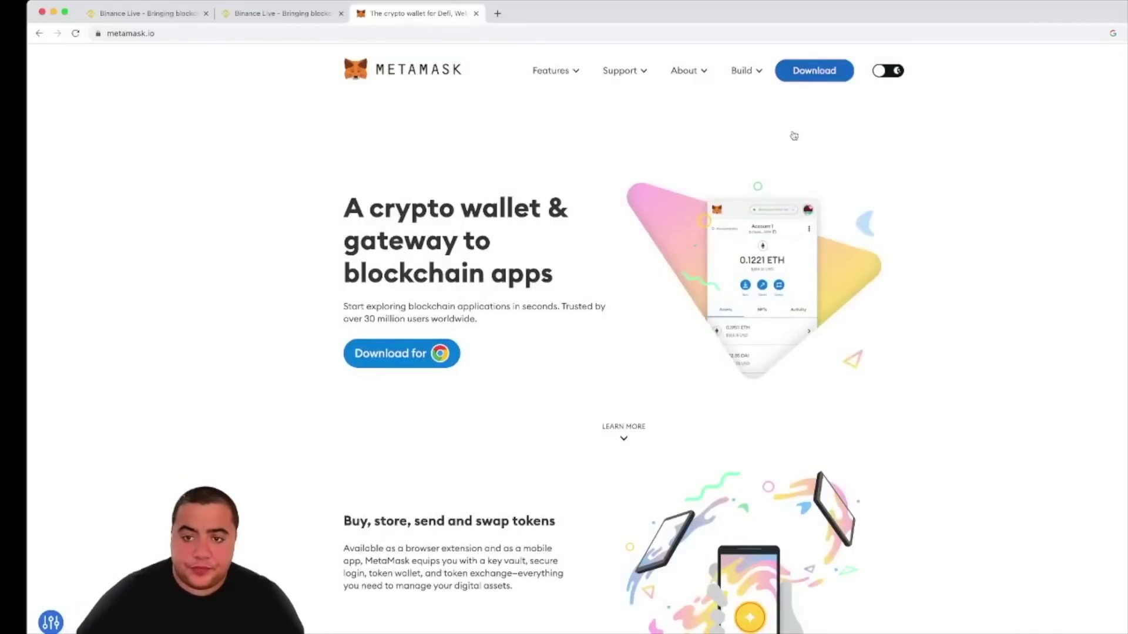
left_click(821, 71)
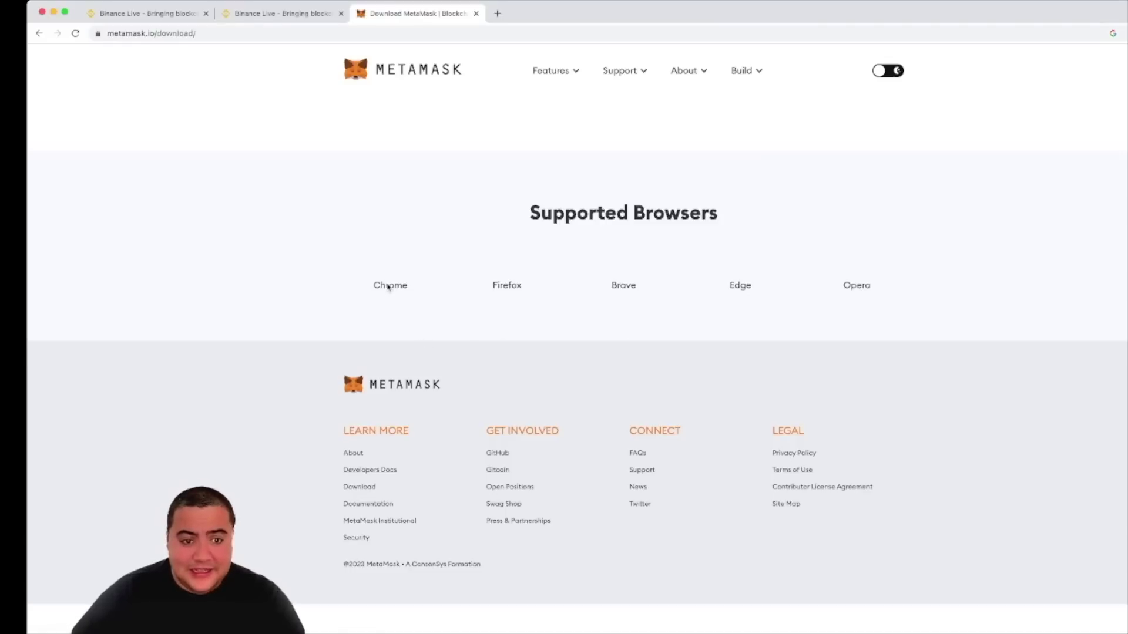
Scroll down the MetaMask download page toward the Chrome install option
scroll(448, 476, "down", 3)
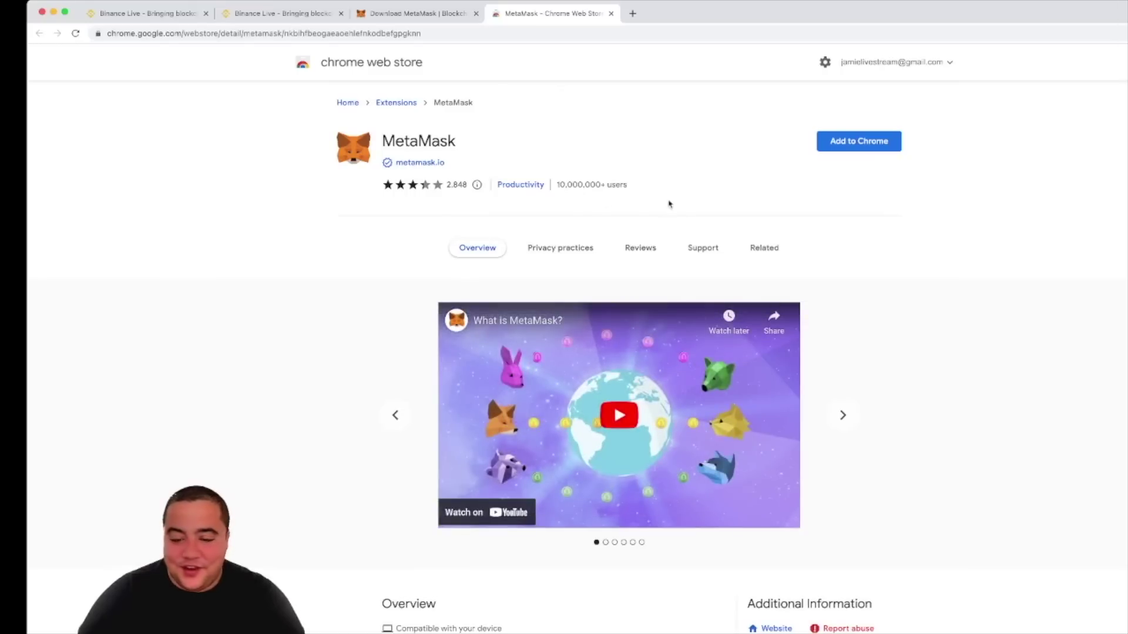
Add the MetaMask extension to Chrome, confirm the install, and dismiss the added notice
left_click(835, 148)
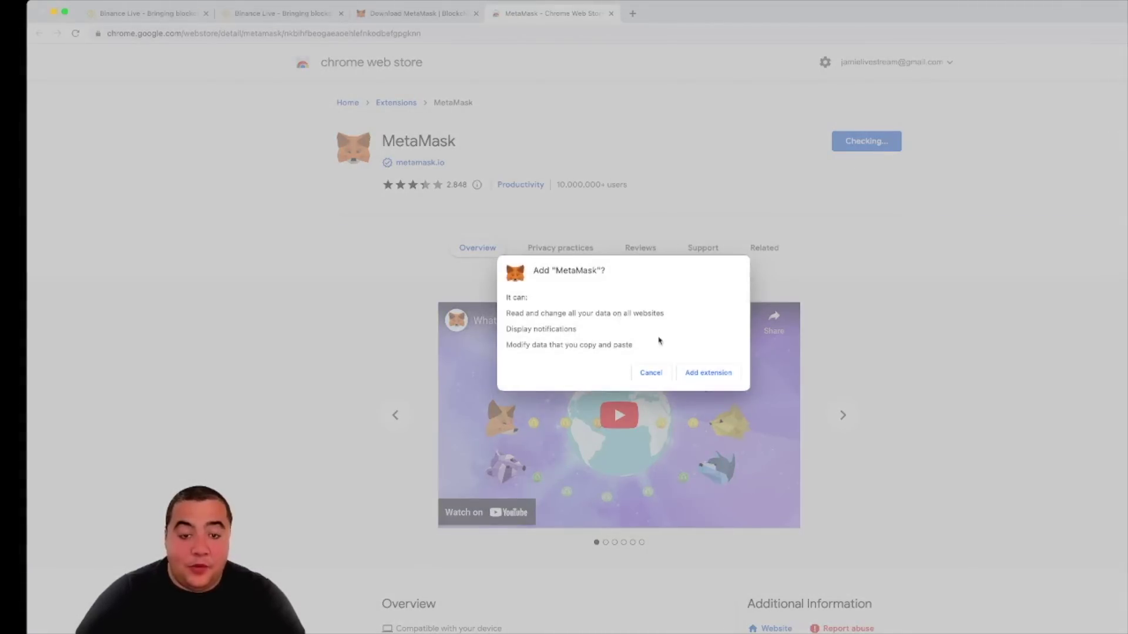
left_click(722, 375)
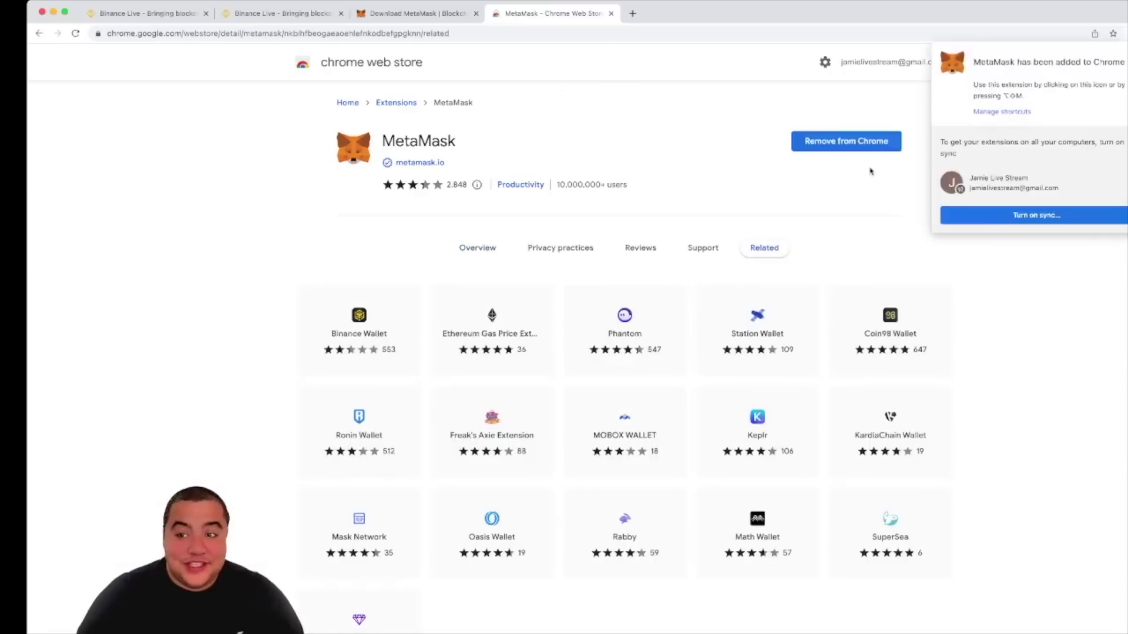
left_click(863, 203)
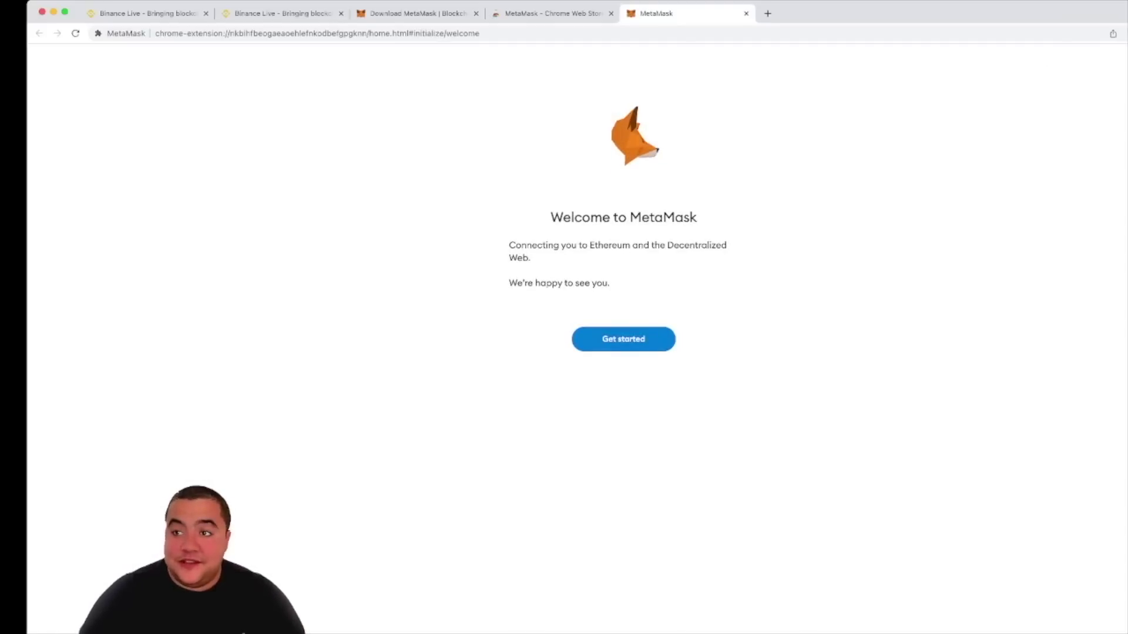
Check the Chrome extensions list, then start MetaMask setup with Get started
left_click(1125, 34)
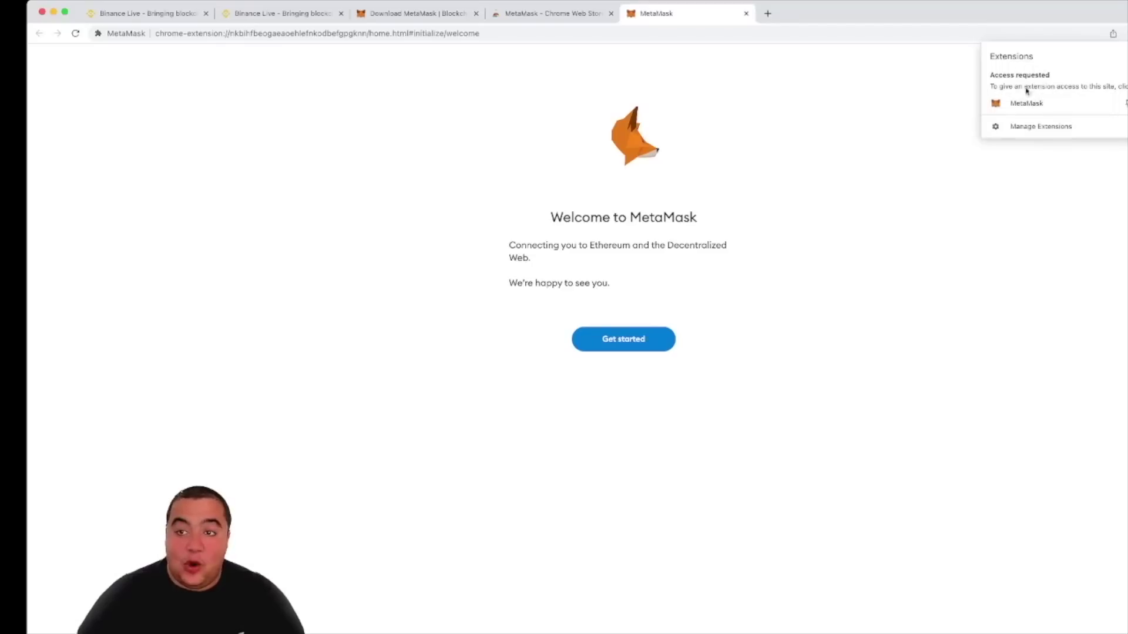
left_click(911, 117)
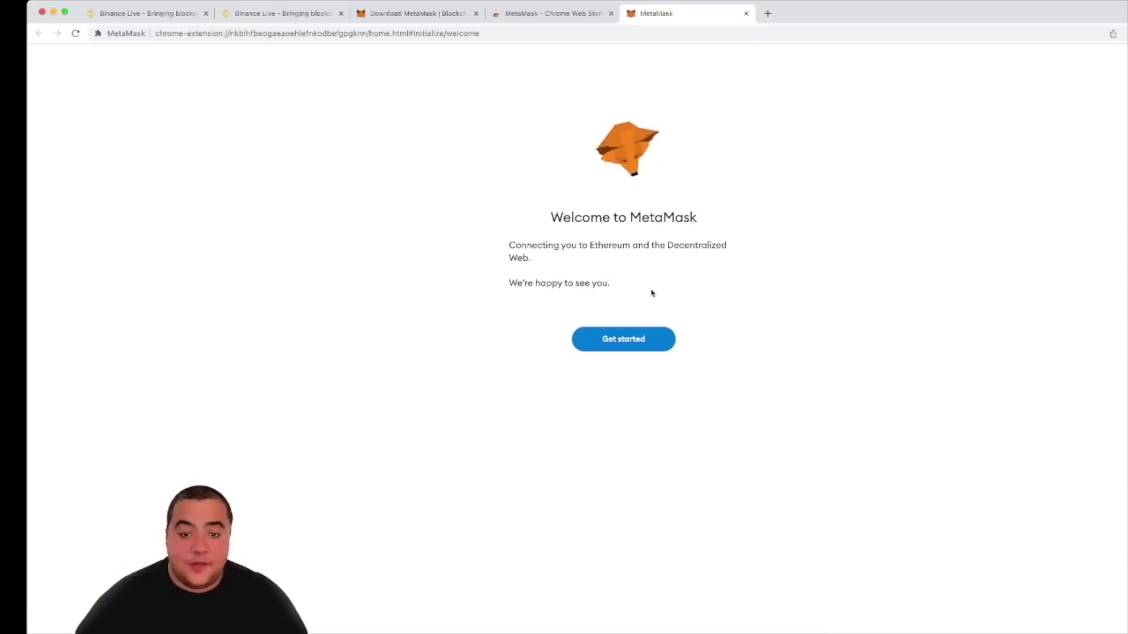
left_click(627, 341)
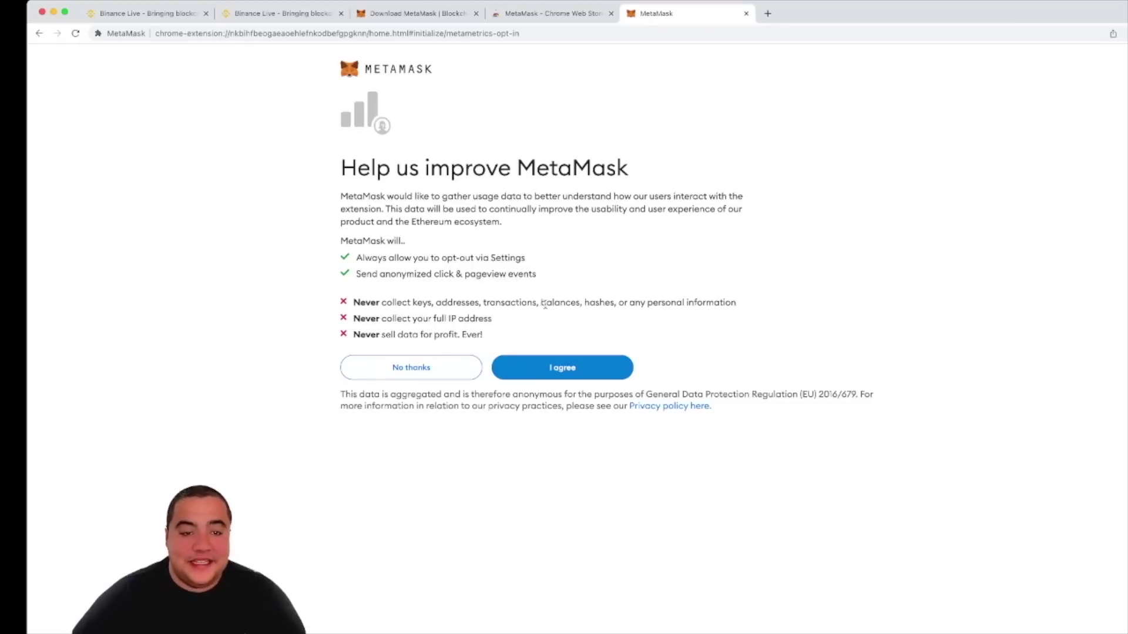
Agree to share anonymous usage data and choose to create a new wallet
left_click(543, 366)
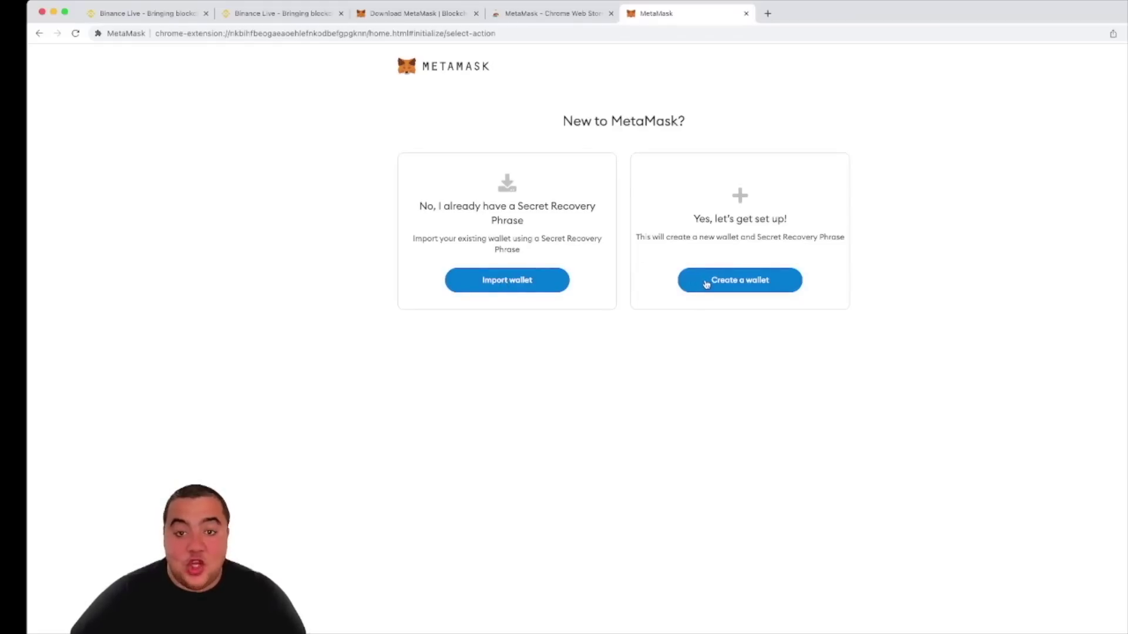
left_click(737, 283)
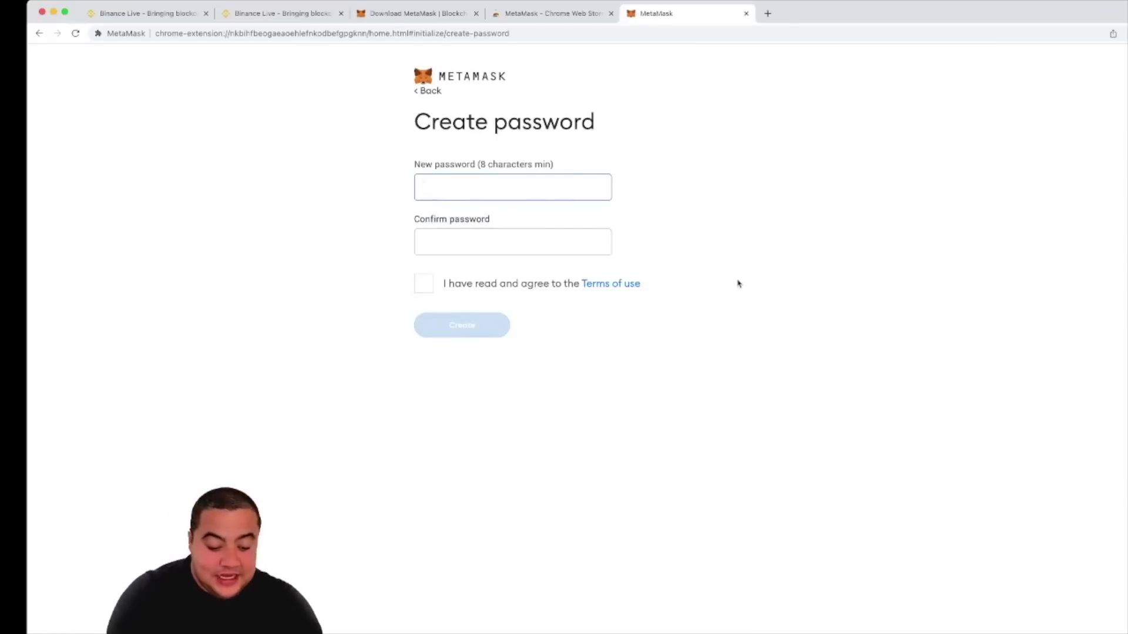
Enter and confirm the wallet password, accept the Terms of use, and create the wallet
type("•••")
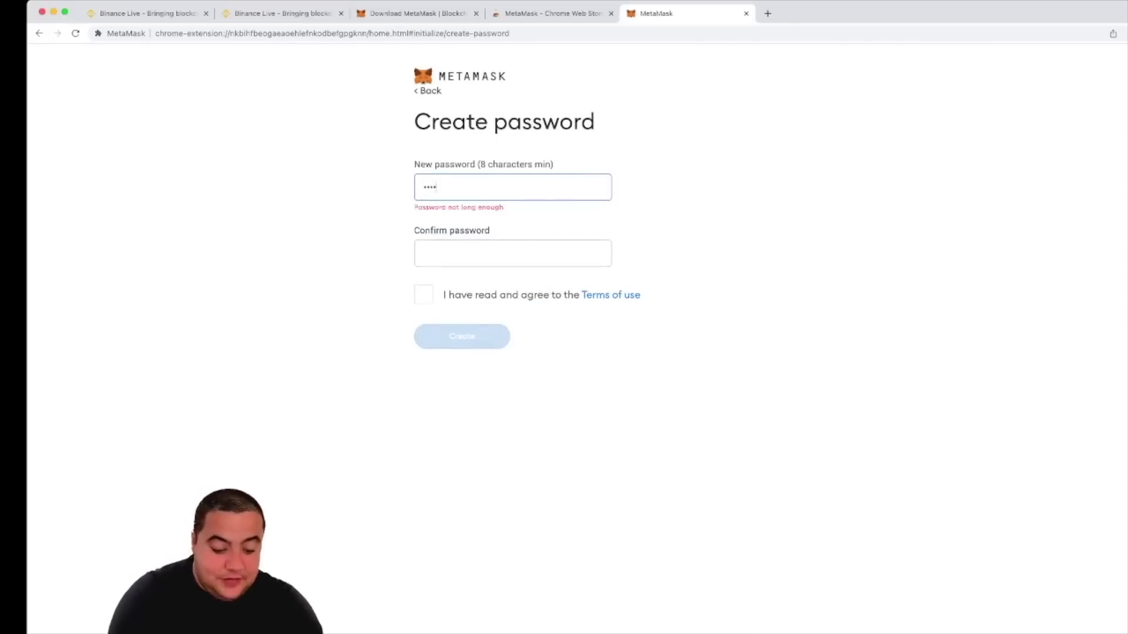
type("•••••••••••")
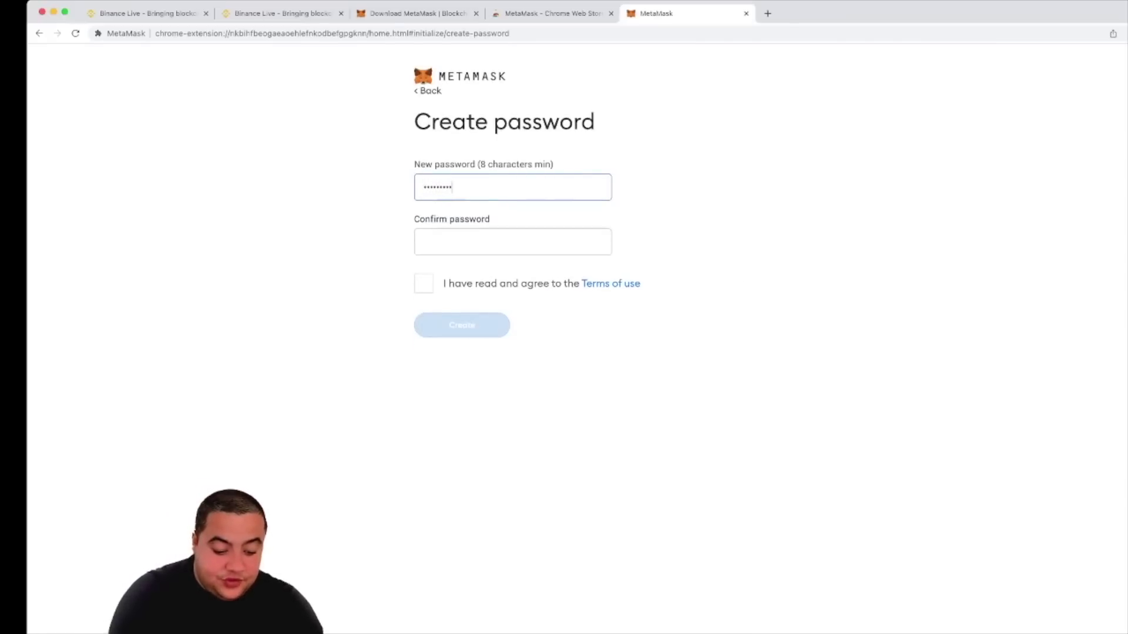
type("••••")
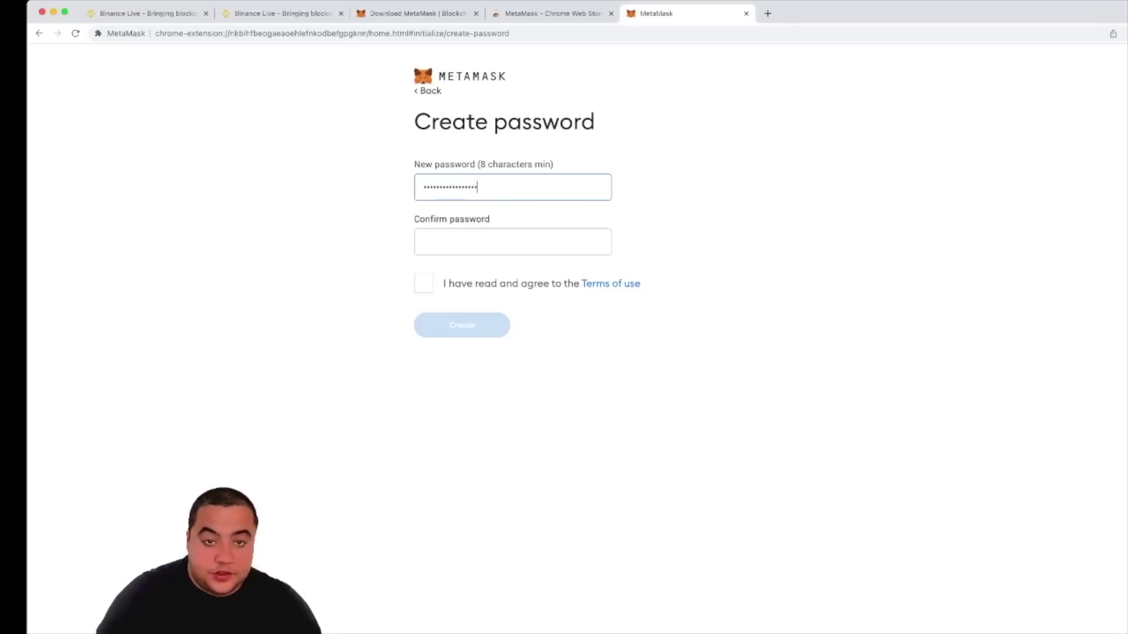
left_click(492, 251)
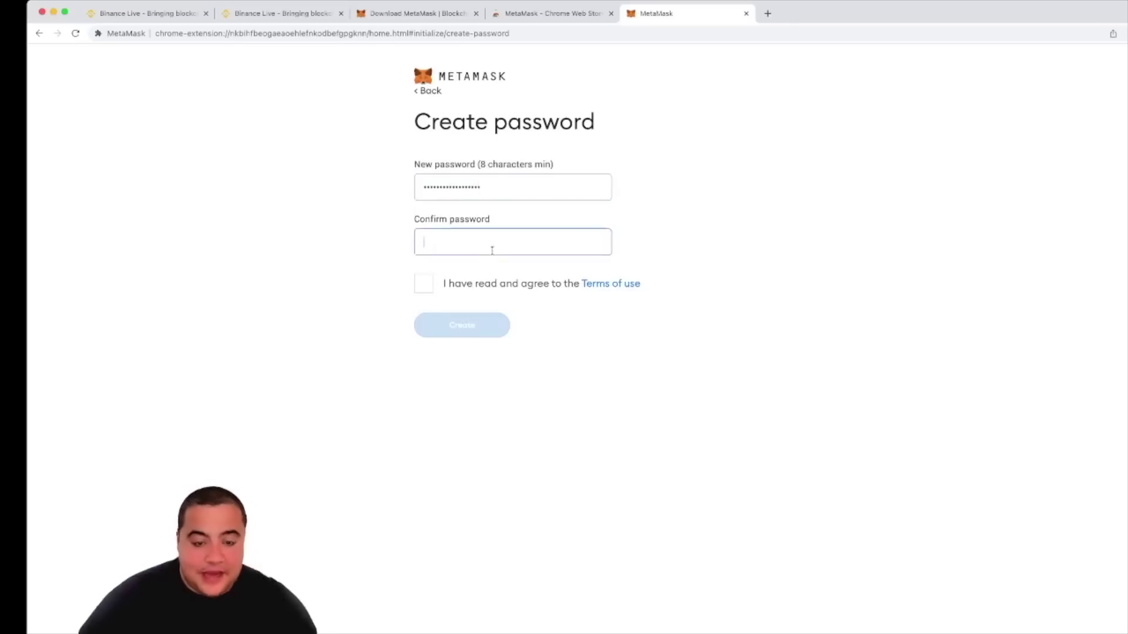
type("••••••••••")
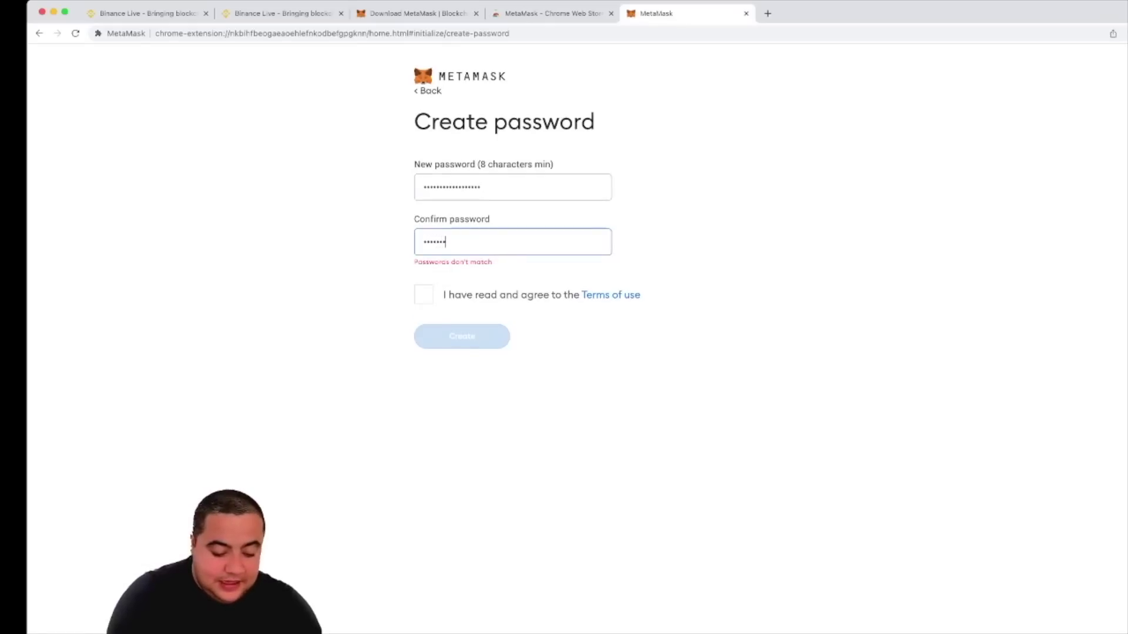
type("••••••")
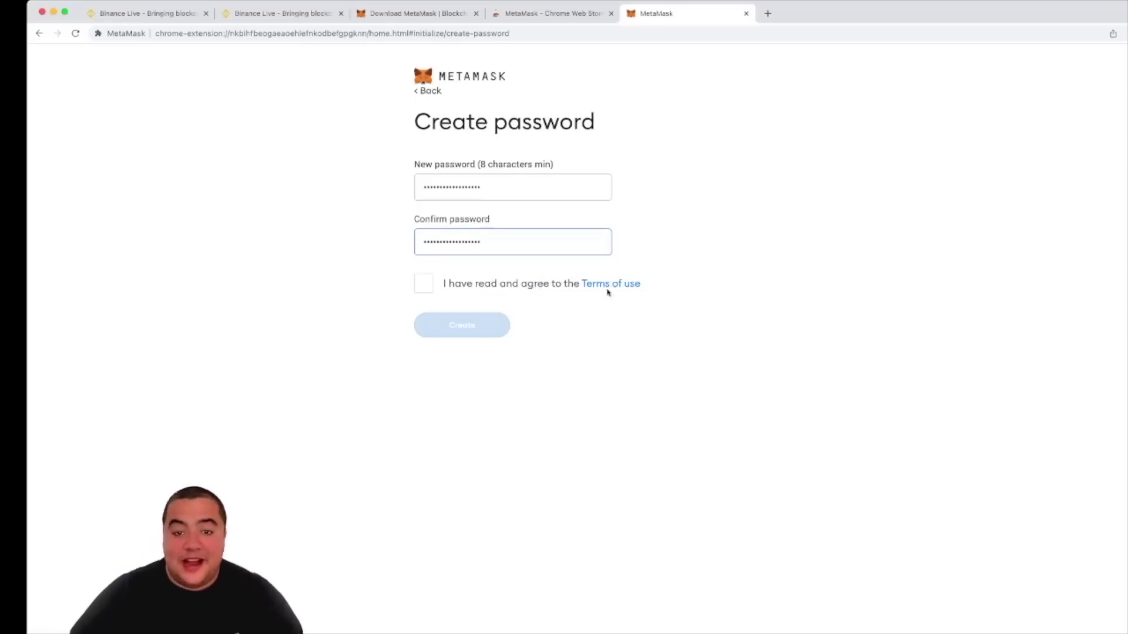
left_click(424, 284)
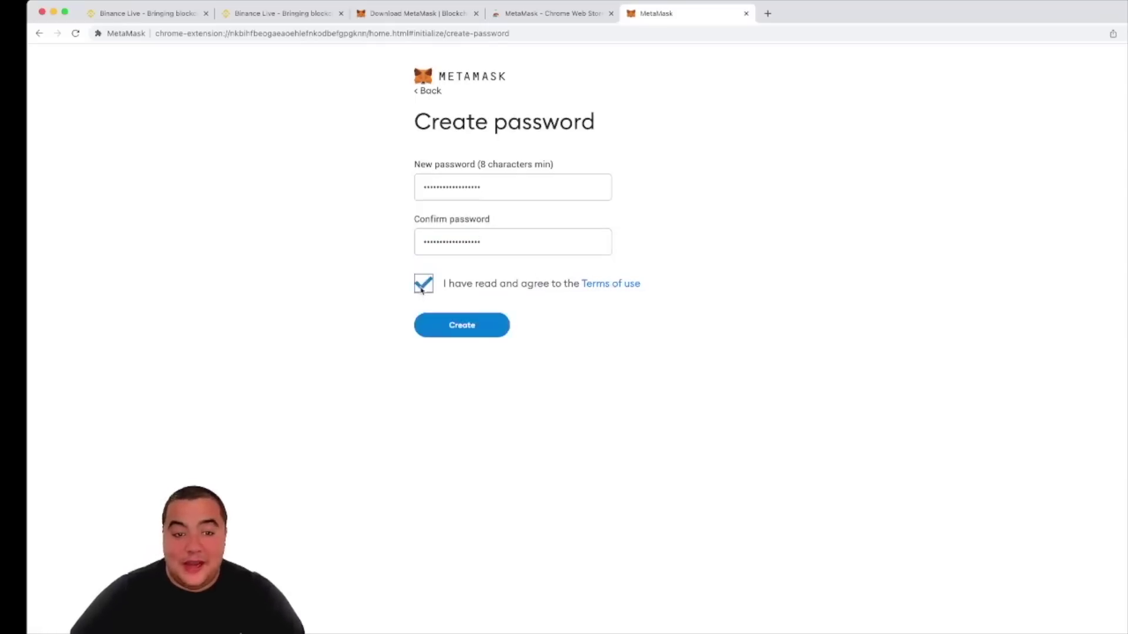
left_click(462, 326)
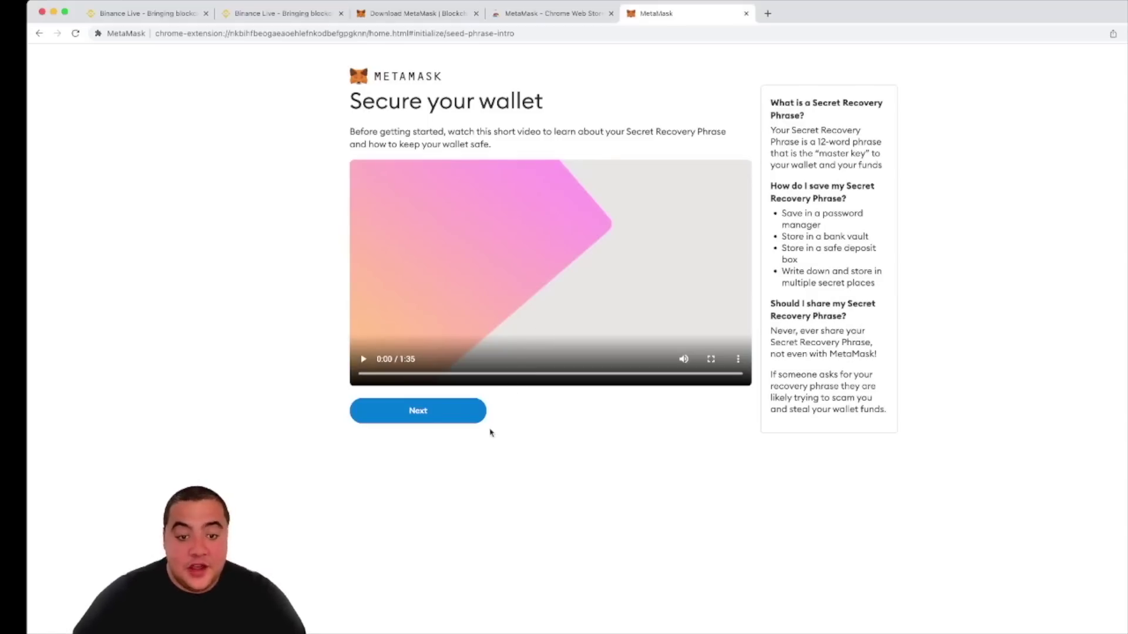
Continue from the Secure your wallet page to the Secret Recovery Phrase screen
left_click(442, 413)
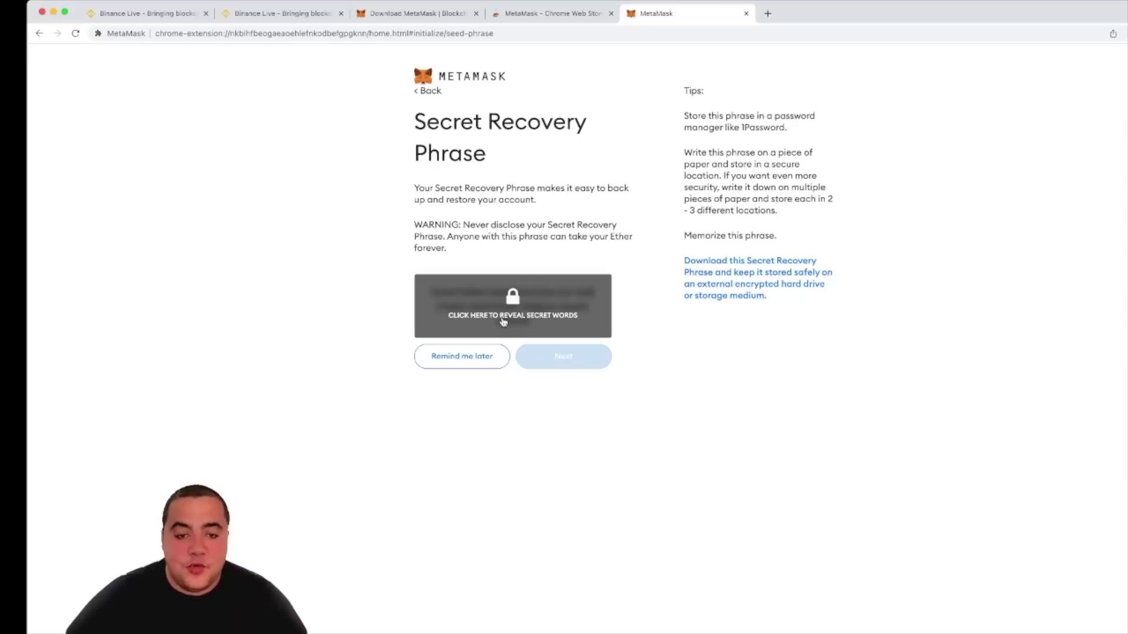
Reveal the twelve secret words, select the whole phrase, then proceed to confirmation
left_click(503, 322)
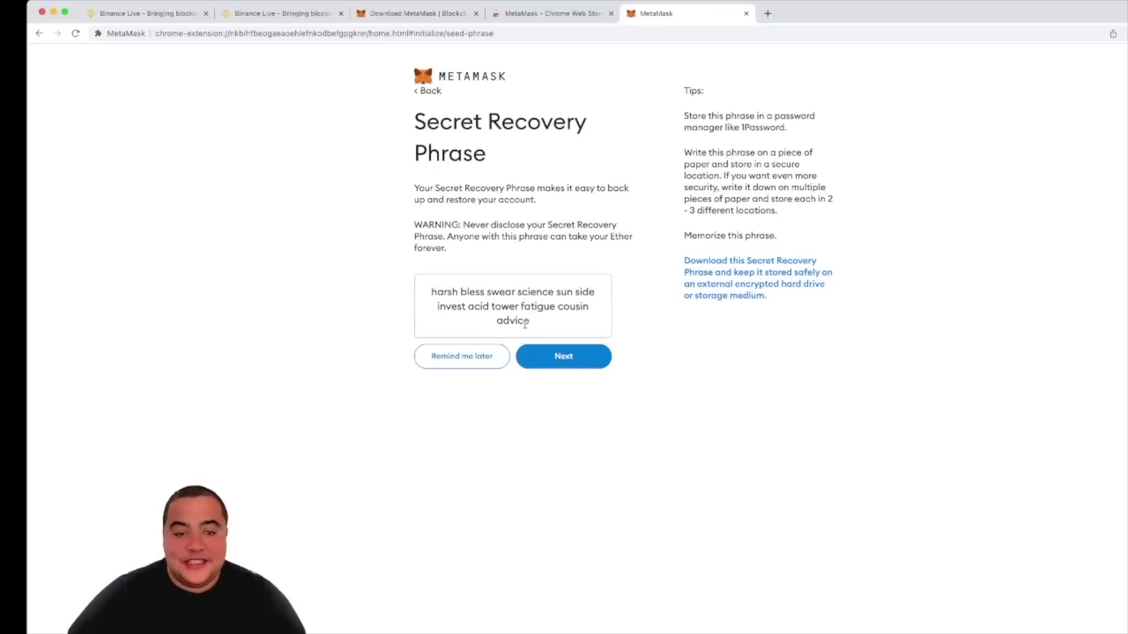
left_click_drag(530, 322, 429, 294)
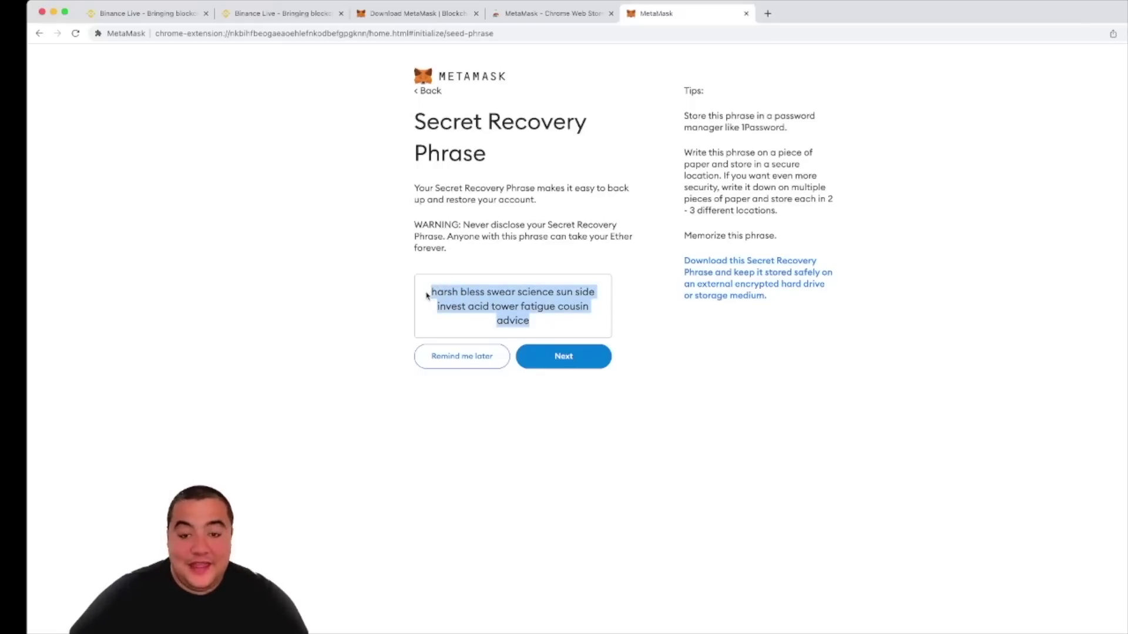
key("super+Tab")
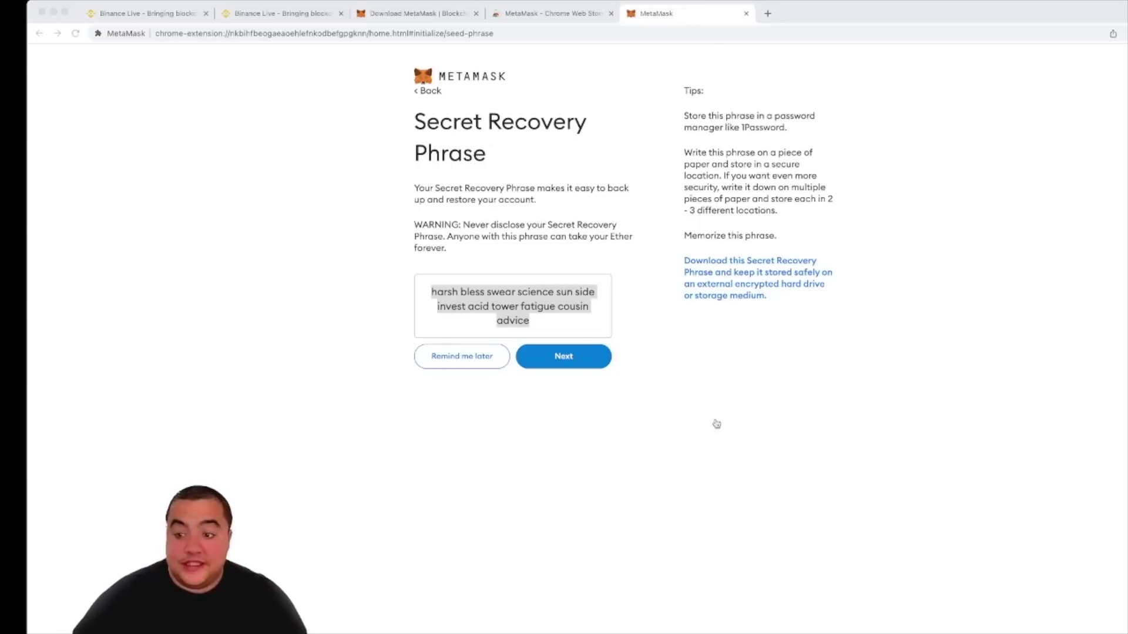
left_click(549, 356)
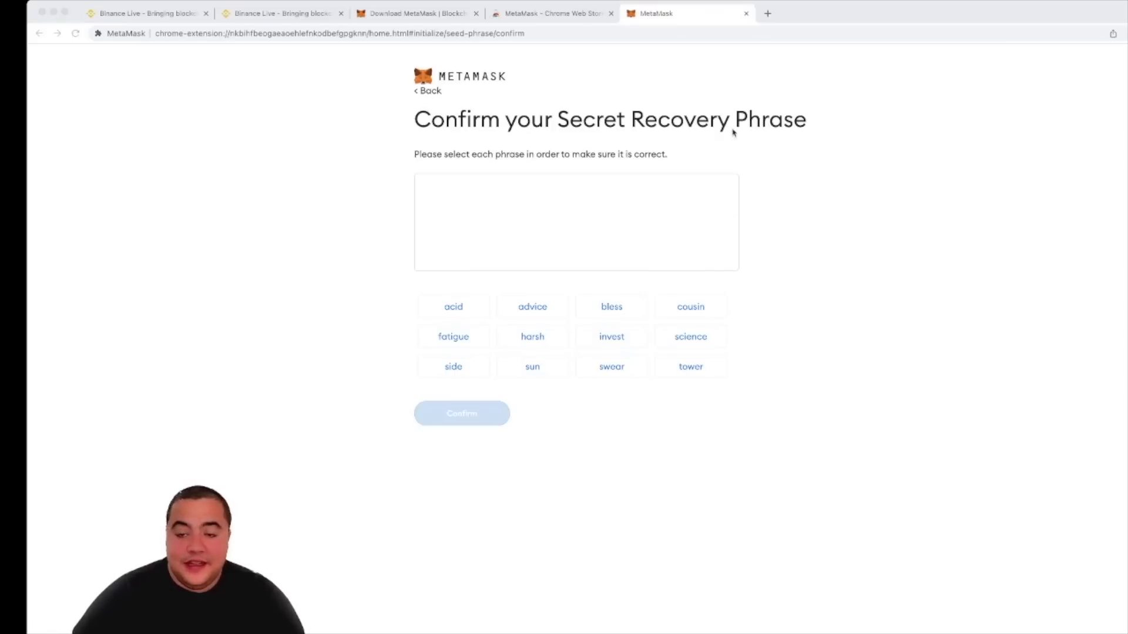
Narrow the browser window and pick the first six recovery words in order
left_click(562, 235)
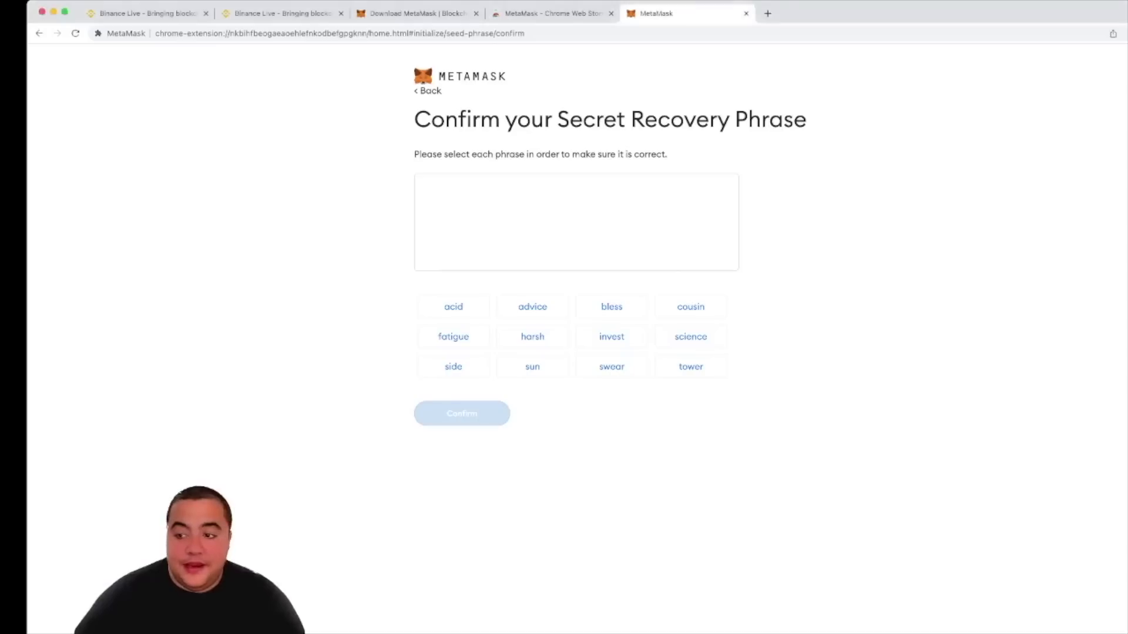
left_click_drag(1126, 431, 952, 430)
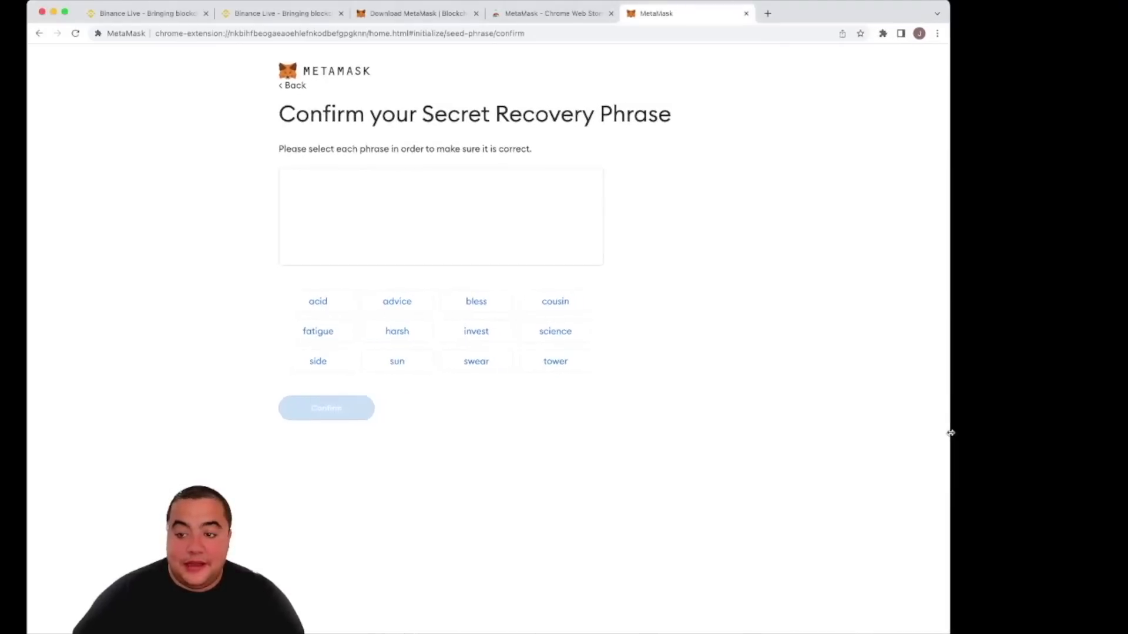
left_click(398, 334)
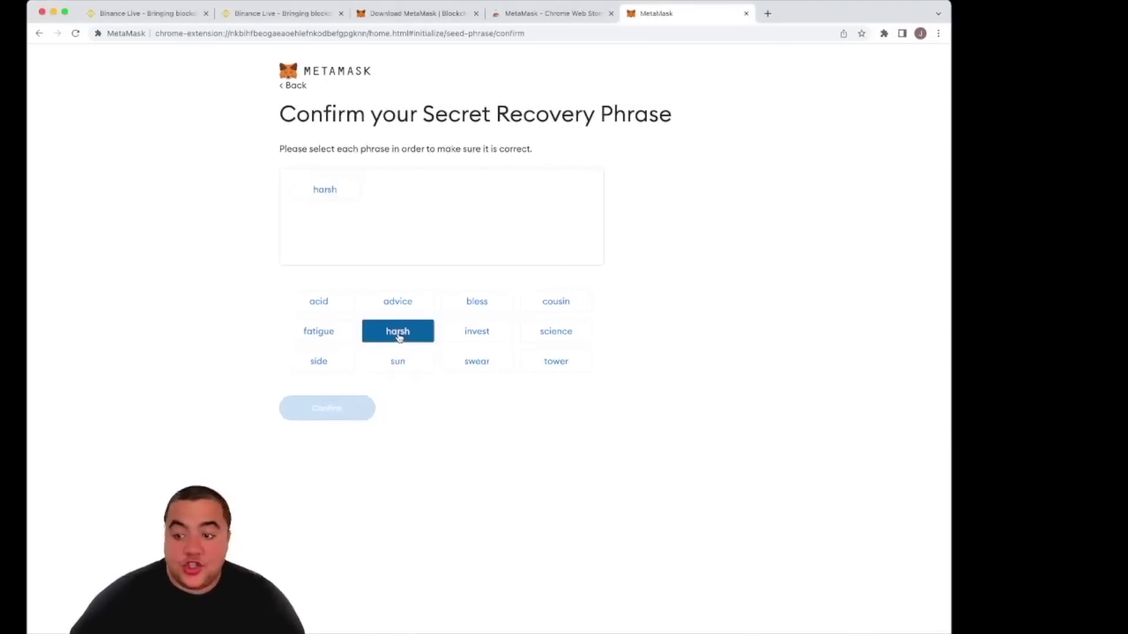
left_click(484, 357)
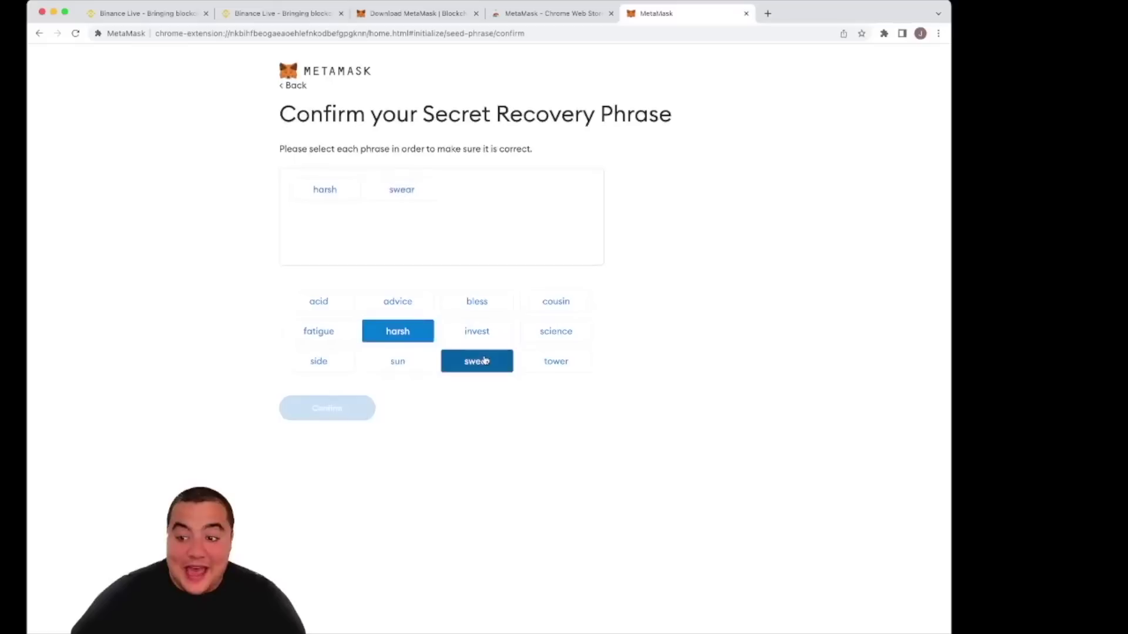
left_click(567, 332)
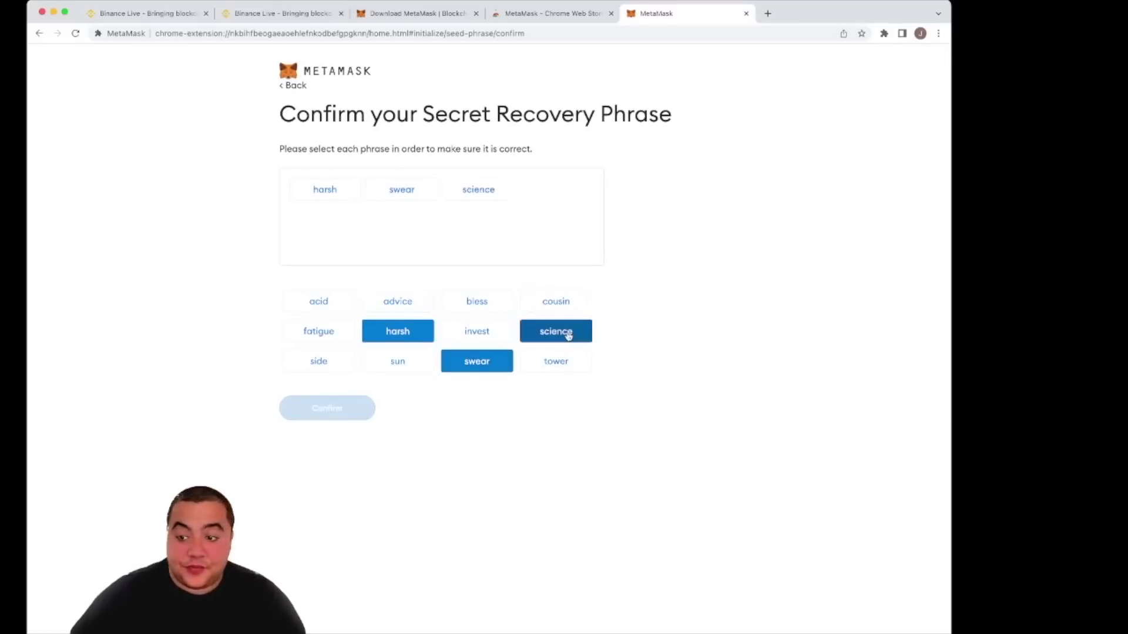
left_click(385, 365)
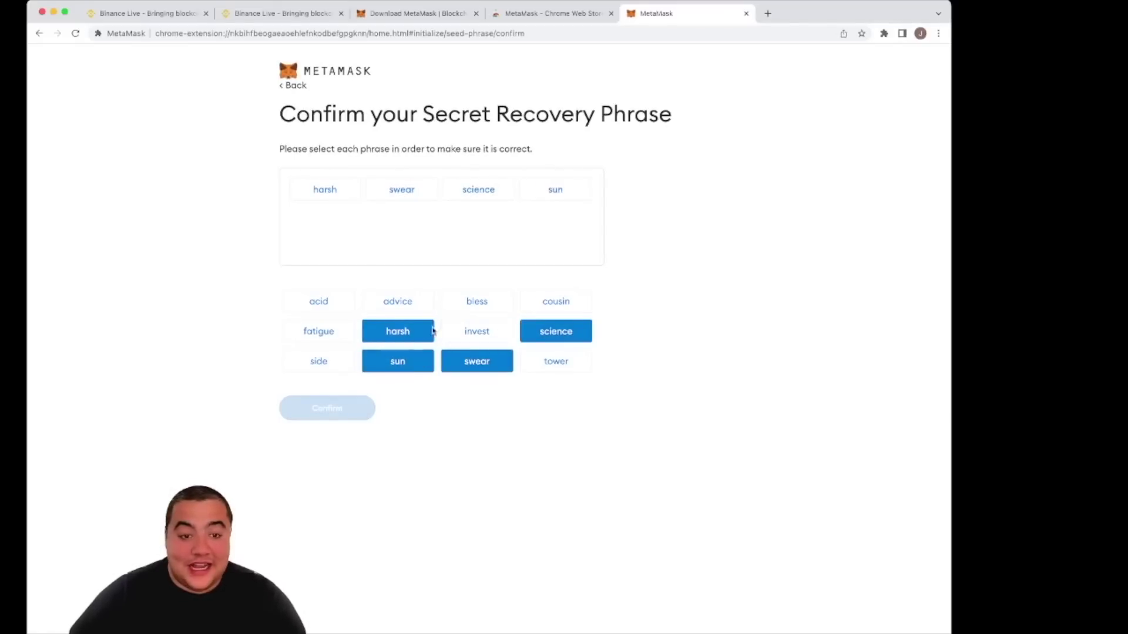
left_click(319, 363)
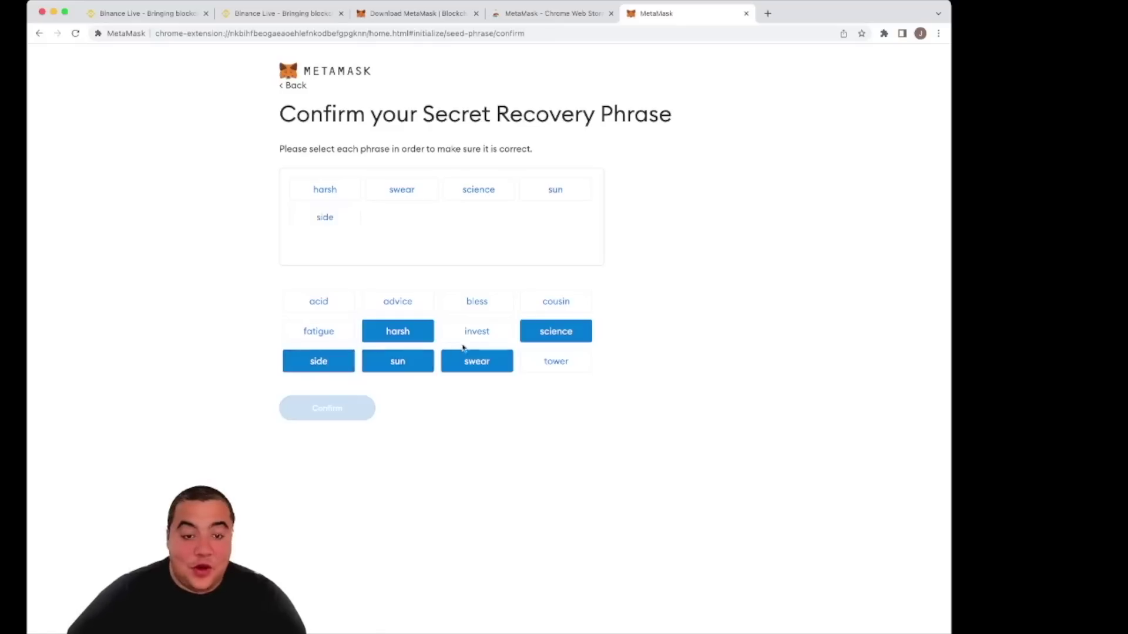
left_click(478, 333)
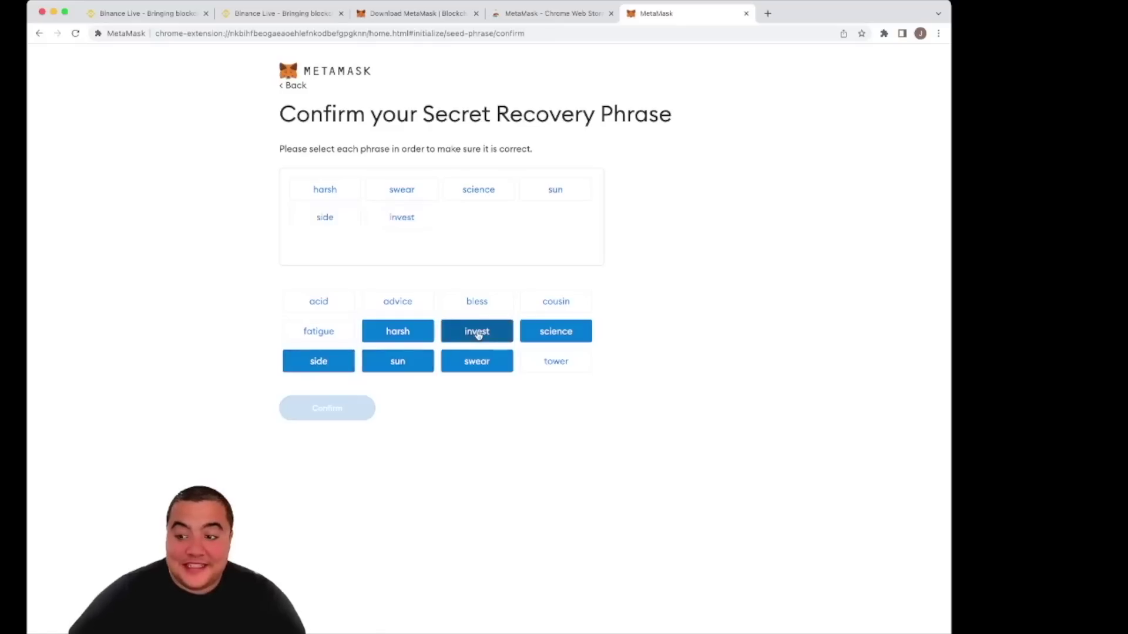
Pick the remaining six recovery words in order, then return to the Secret Recovery Phrase page
left_click(335, 304)
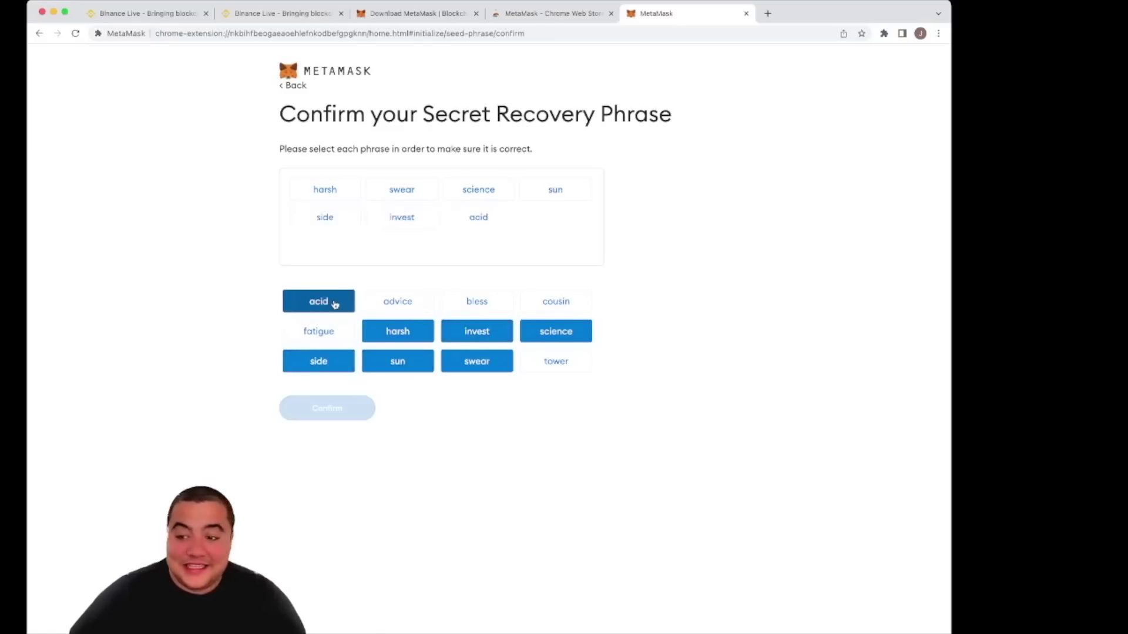
left_click(569, 365)
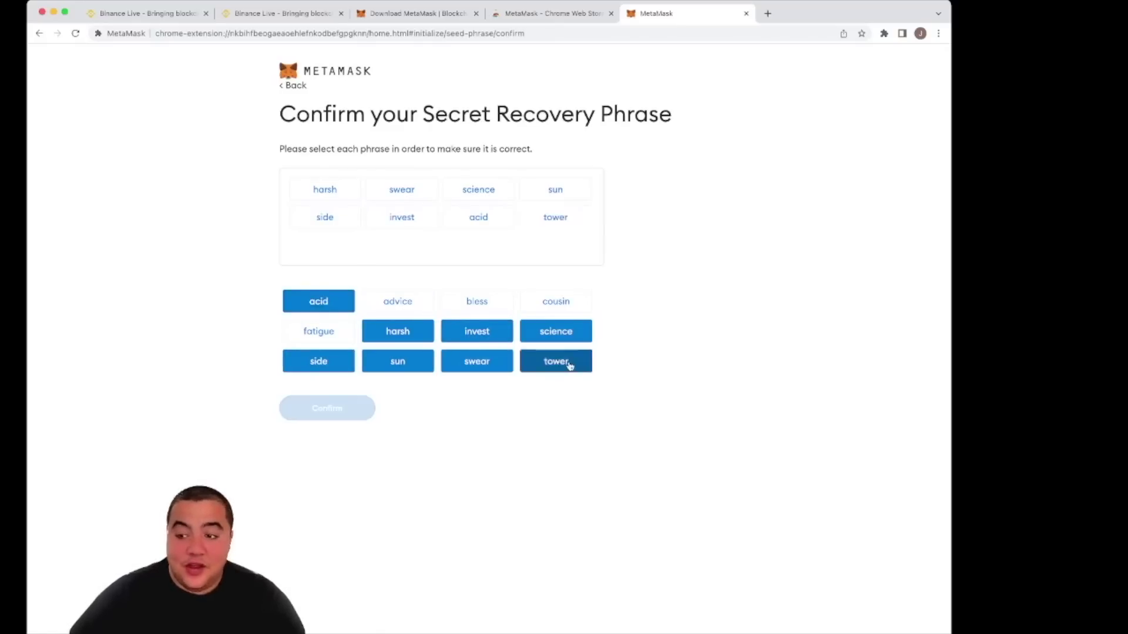
left_click(311, 342)
left_click(555, 305)
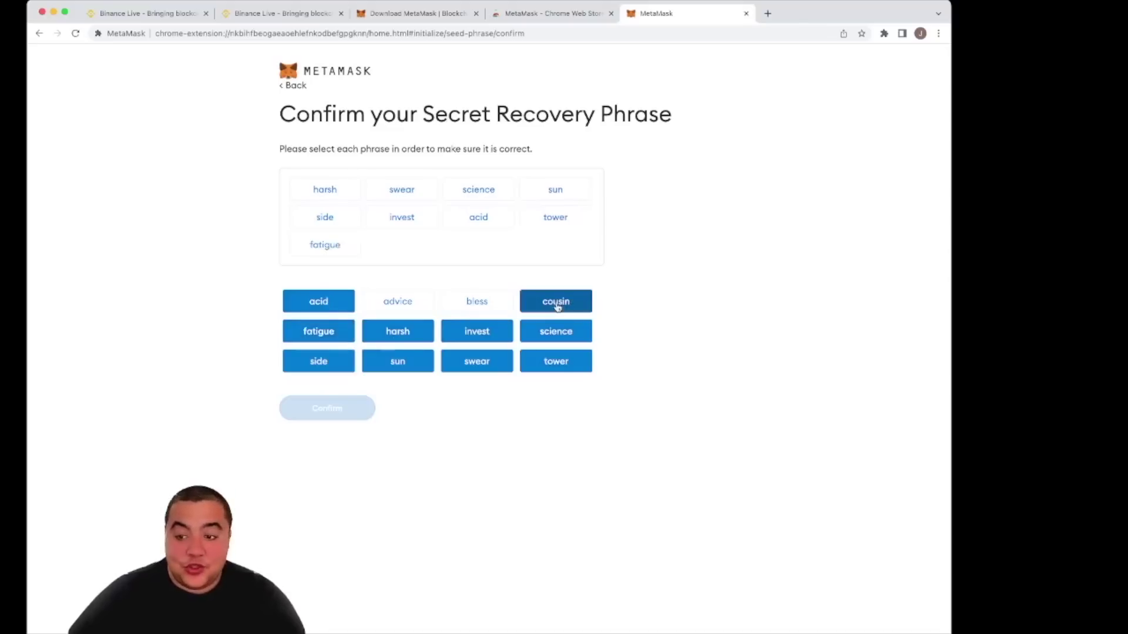
left_click(408, 308)
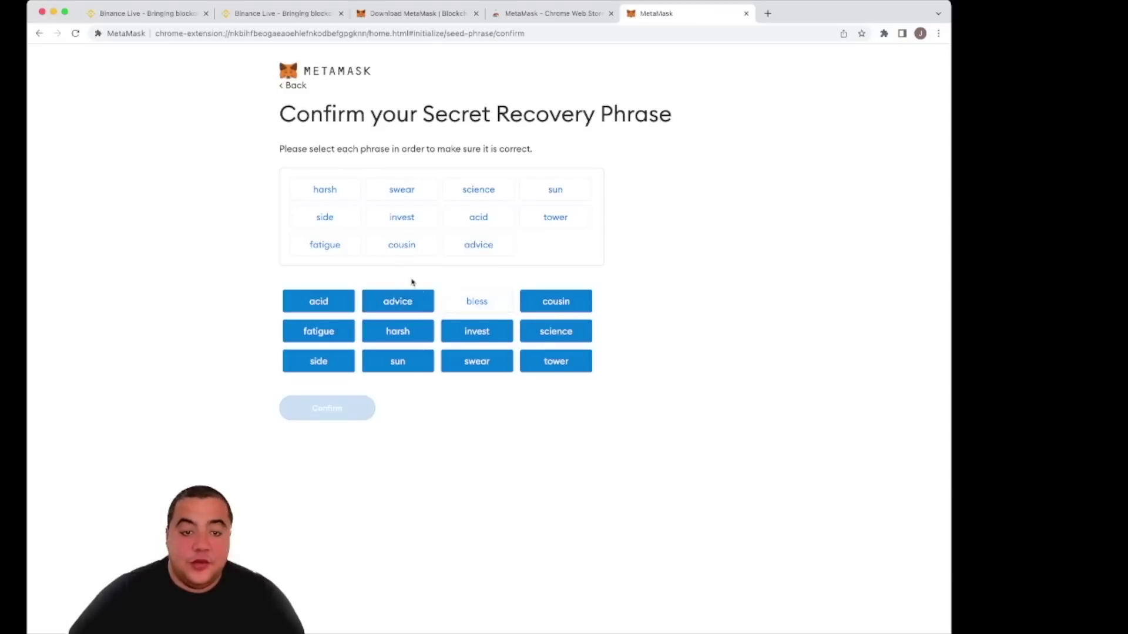
left_click(470, 301)
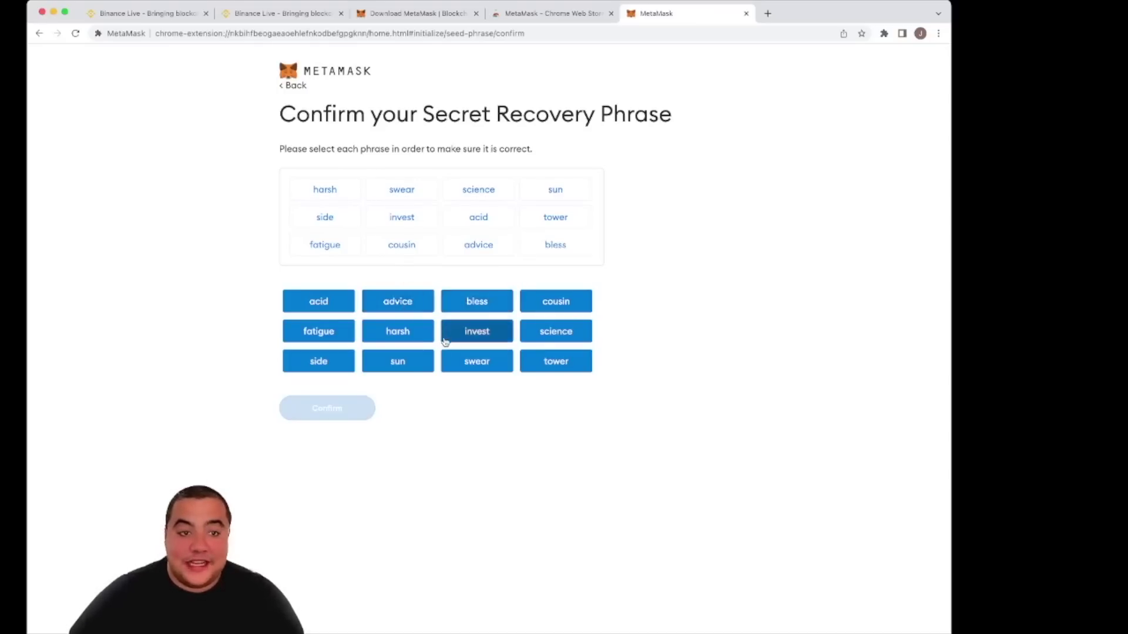
left_click(294, 86)
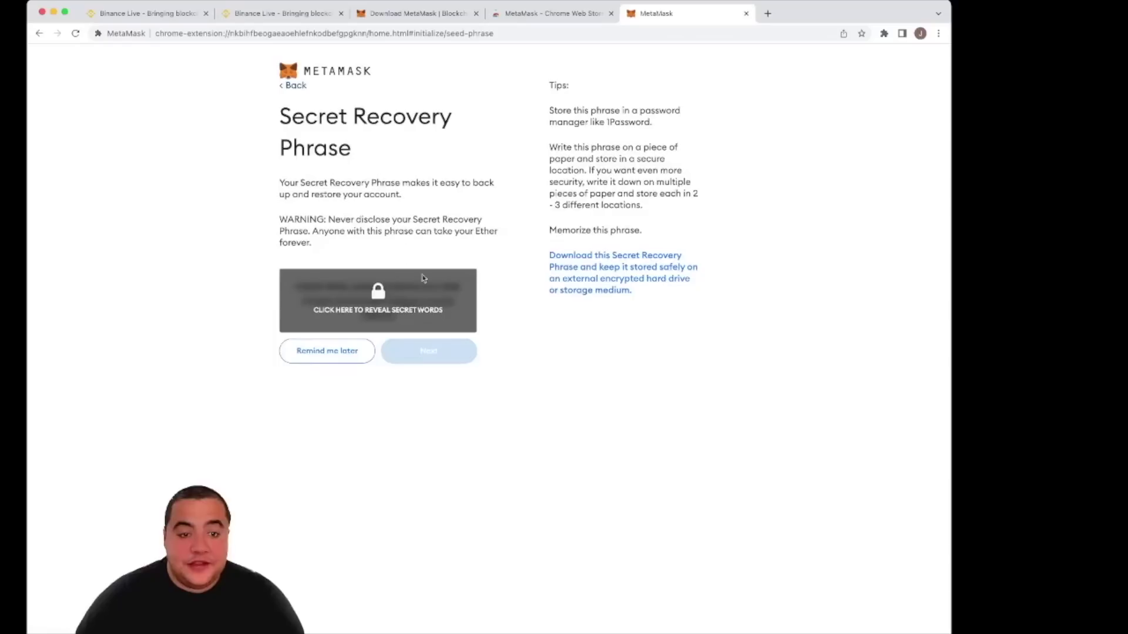
Reveal the phrase again, return to confirmation, and pick the first three words
left_click(435, 316)
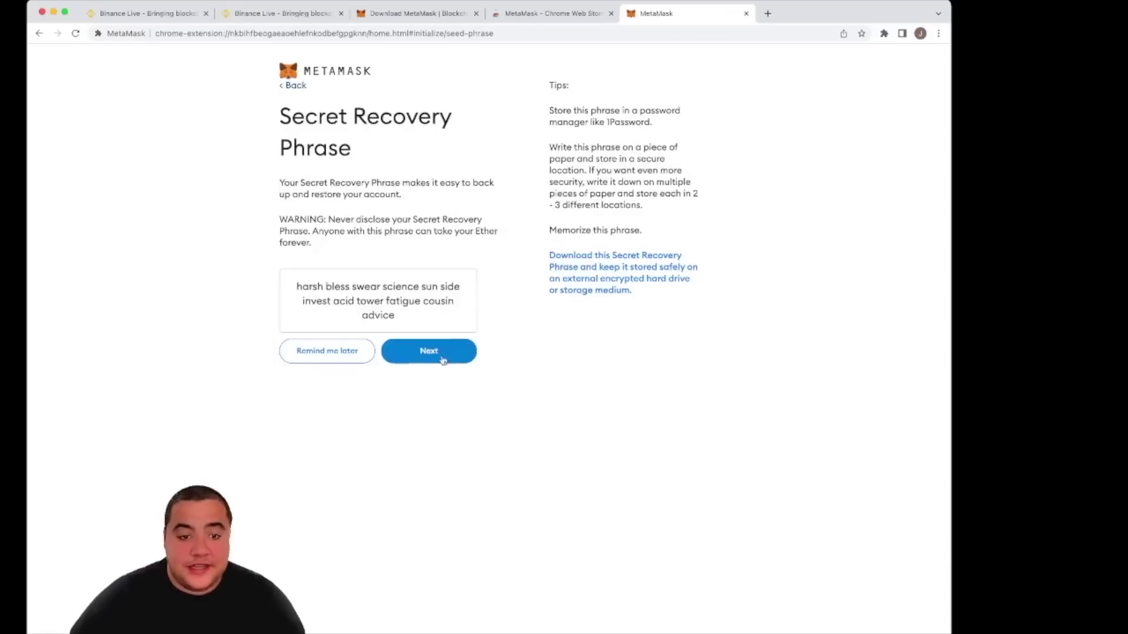
left_click(443, 360)
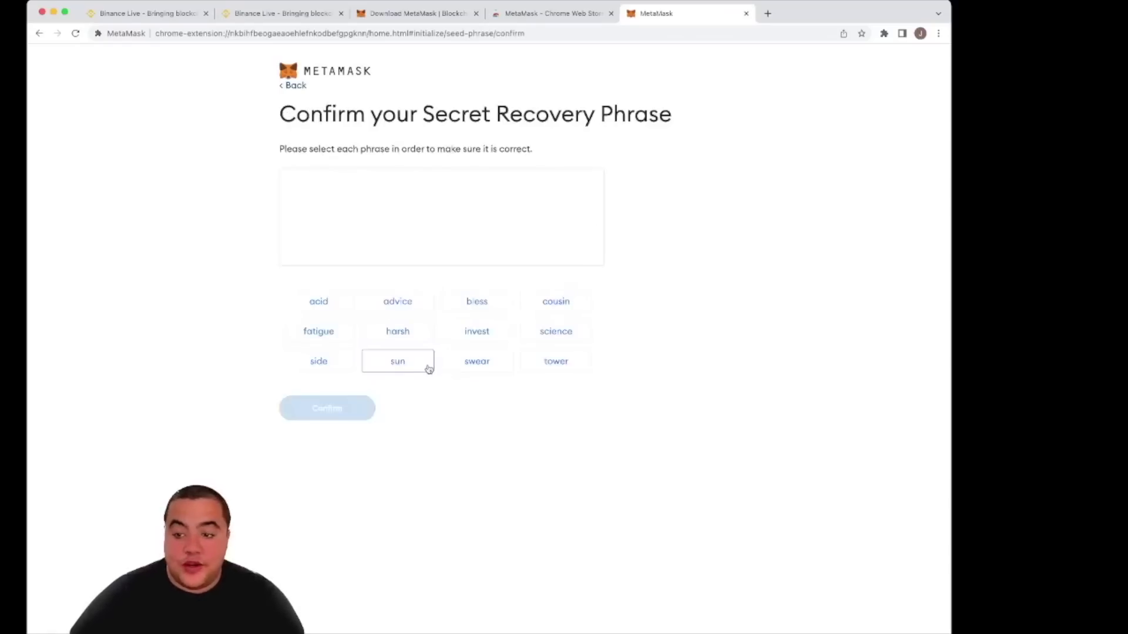
left_click(399, 336)
left_click(484, 308)
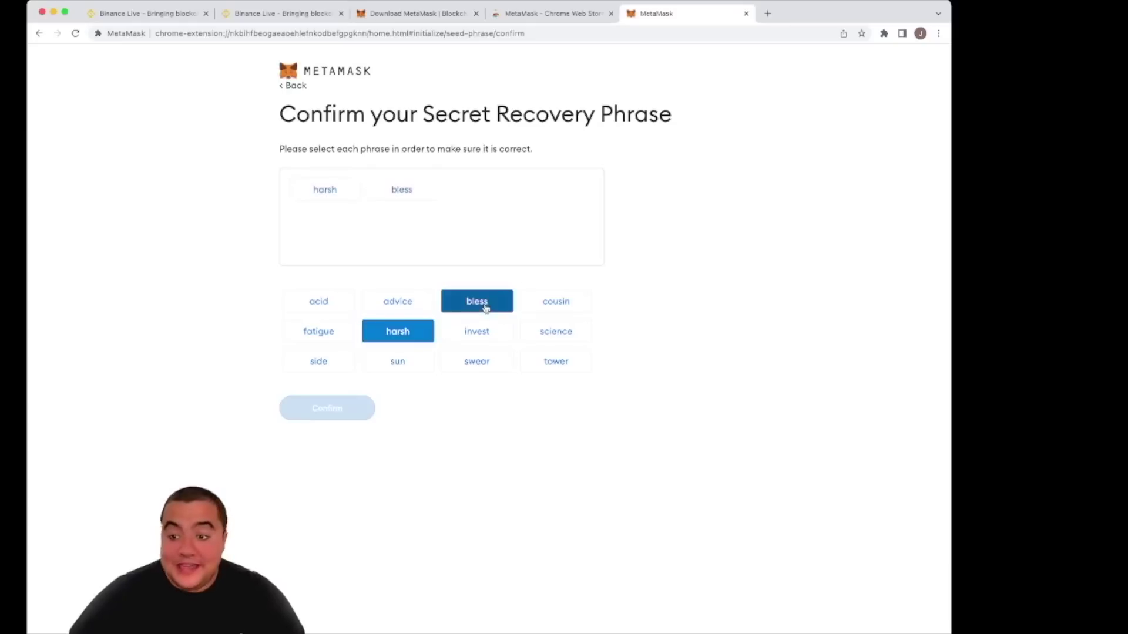
left_click(477, 365)
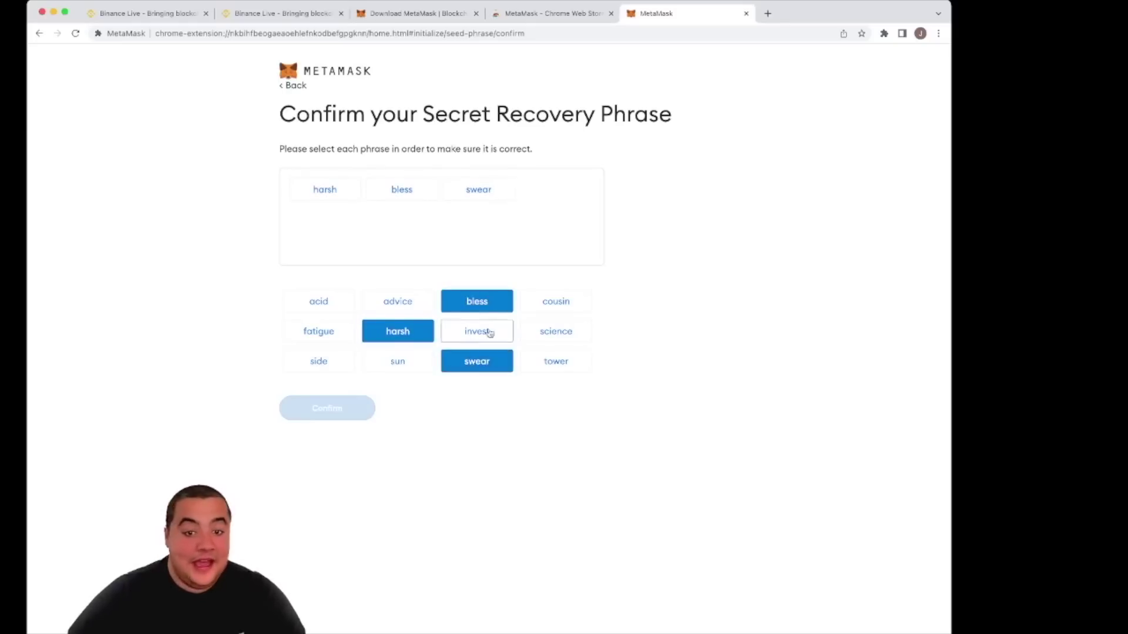
Pick the remaining nine recovery words in order, widen the window, and confirm the phrase
left_click(541, 325)
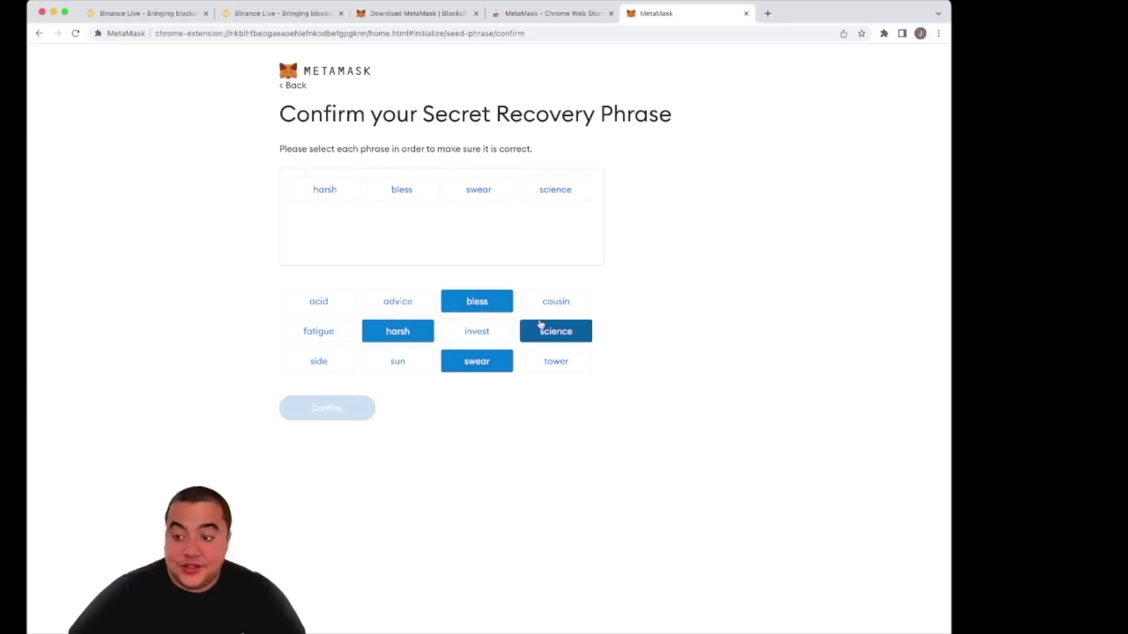
left_click(393, 364)
left_click(322, 367)
left_click(493, 339)
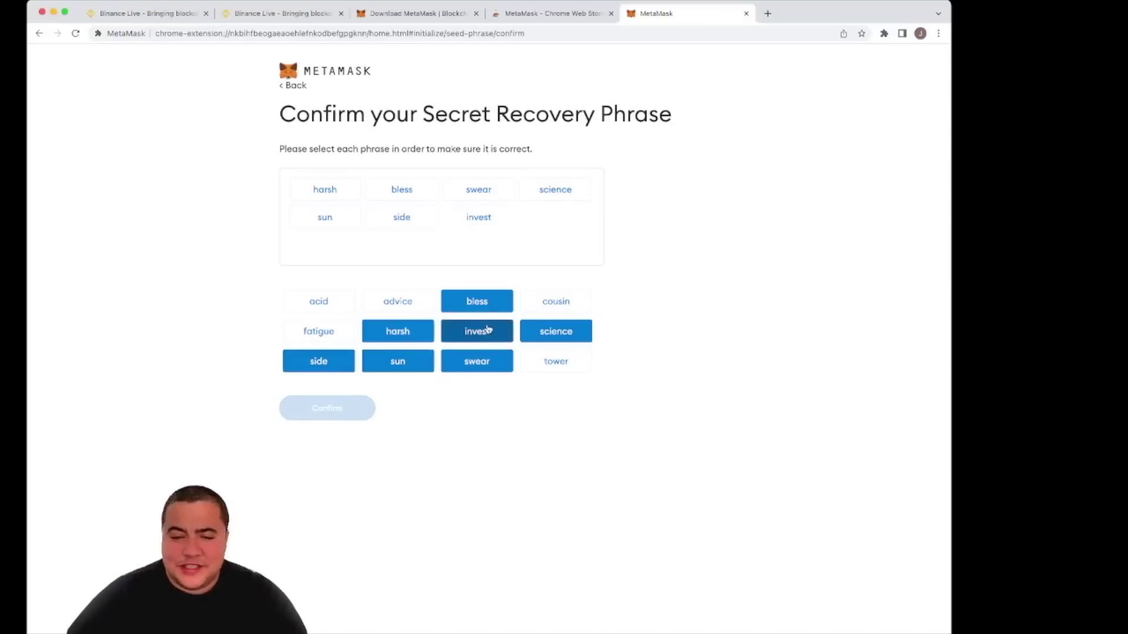
left_click(321, 307)
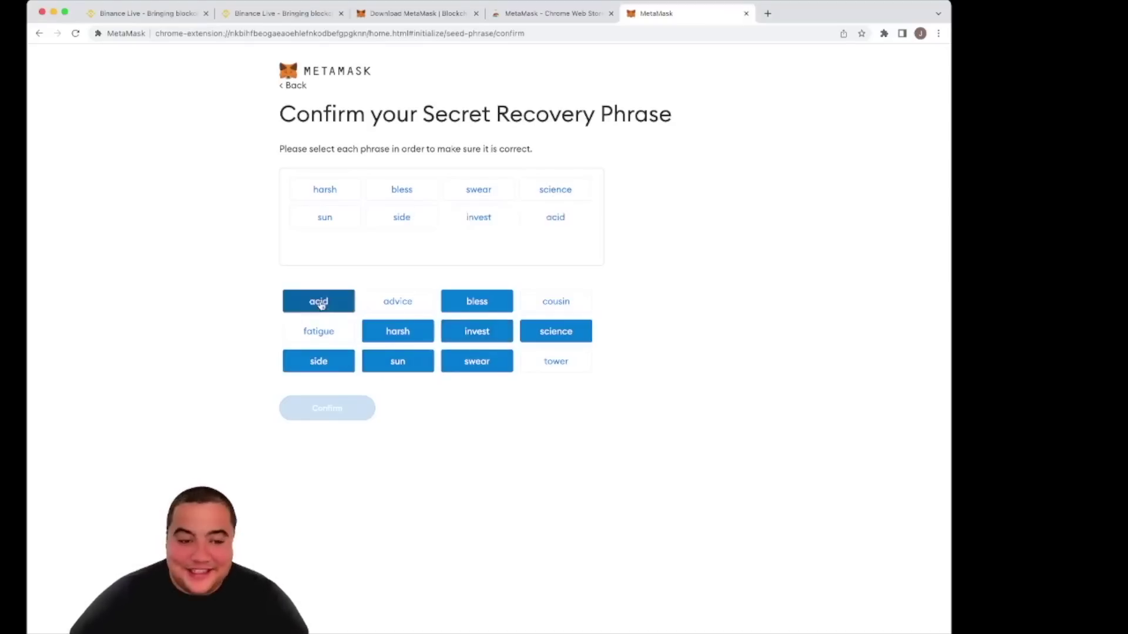
left_click(563, 364)
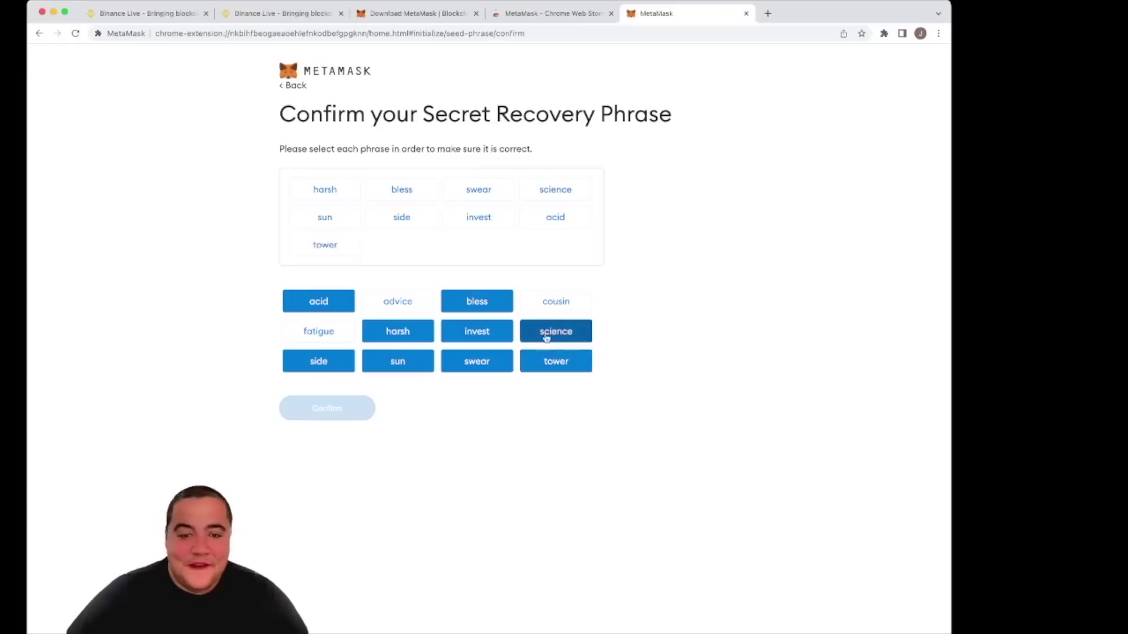
left_click(320, 330)
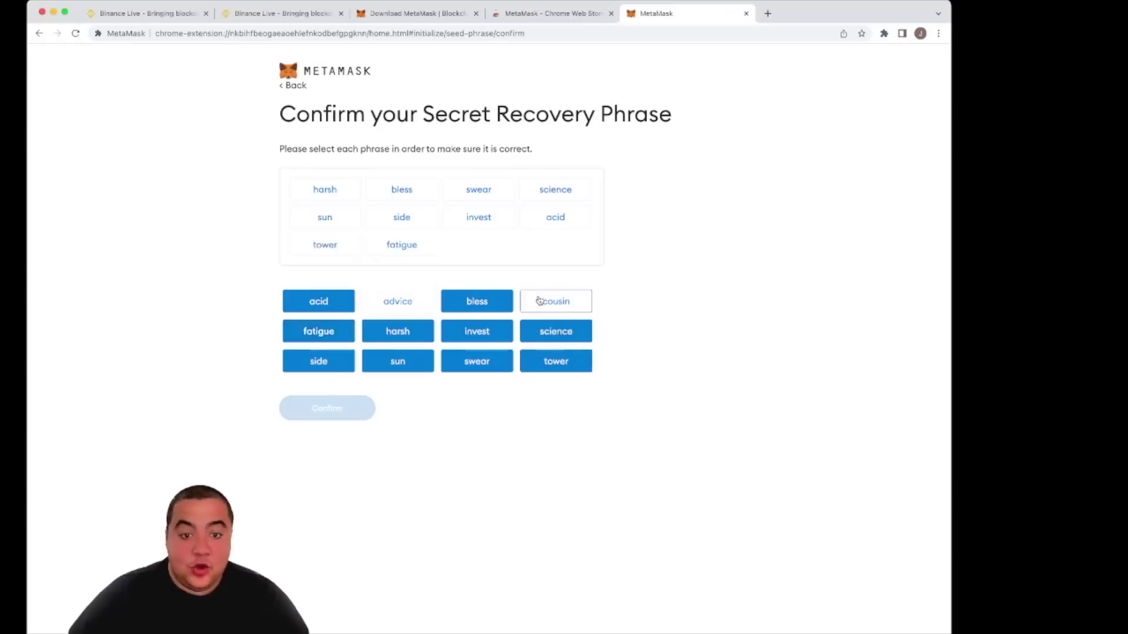
left_click(541, 301)
left_click(405, 303)
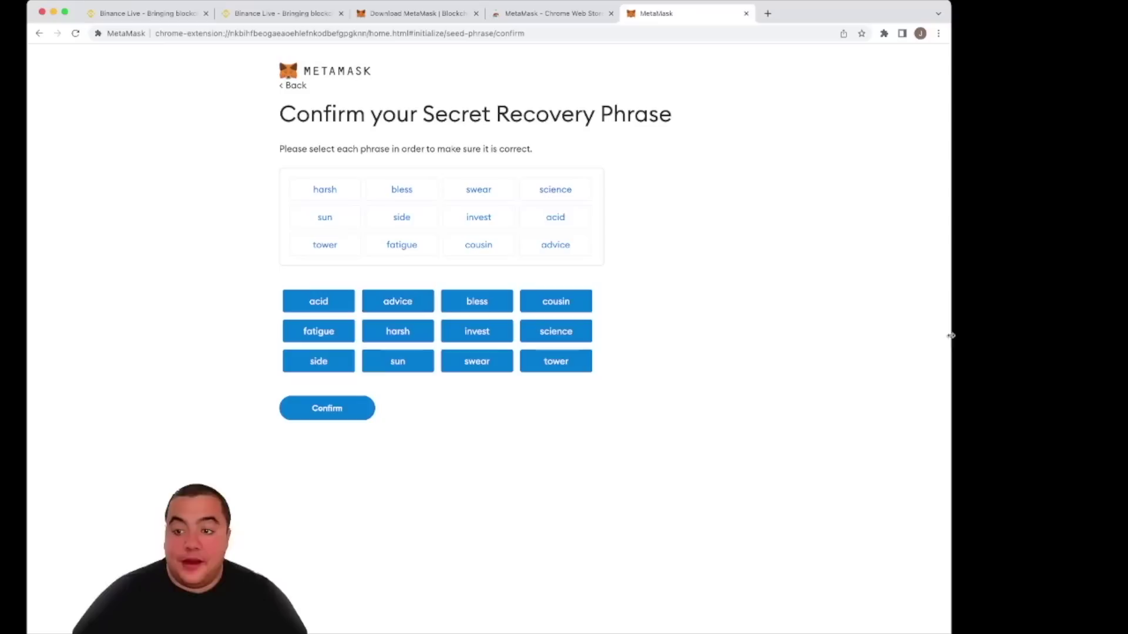
left_click_drag(952, 336, 1125, 347)
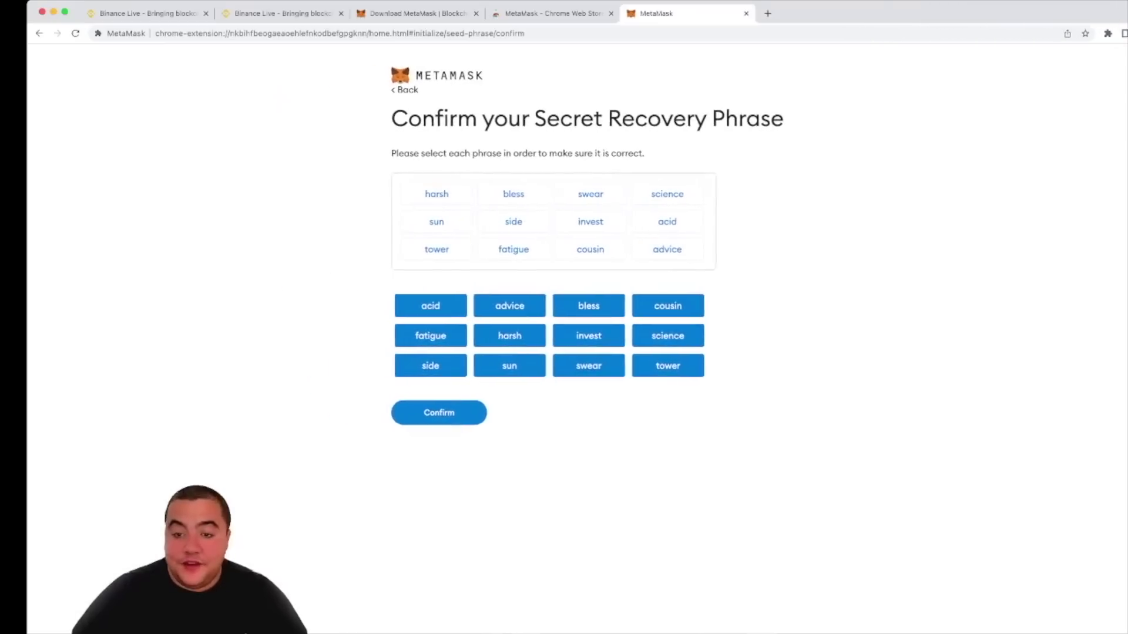
left_click(457, 416)
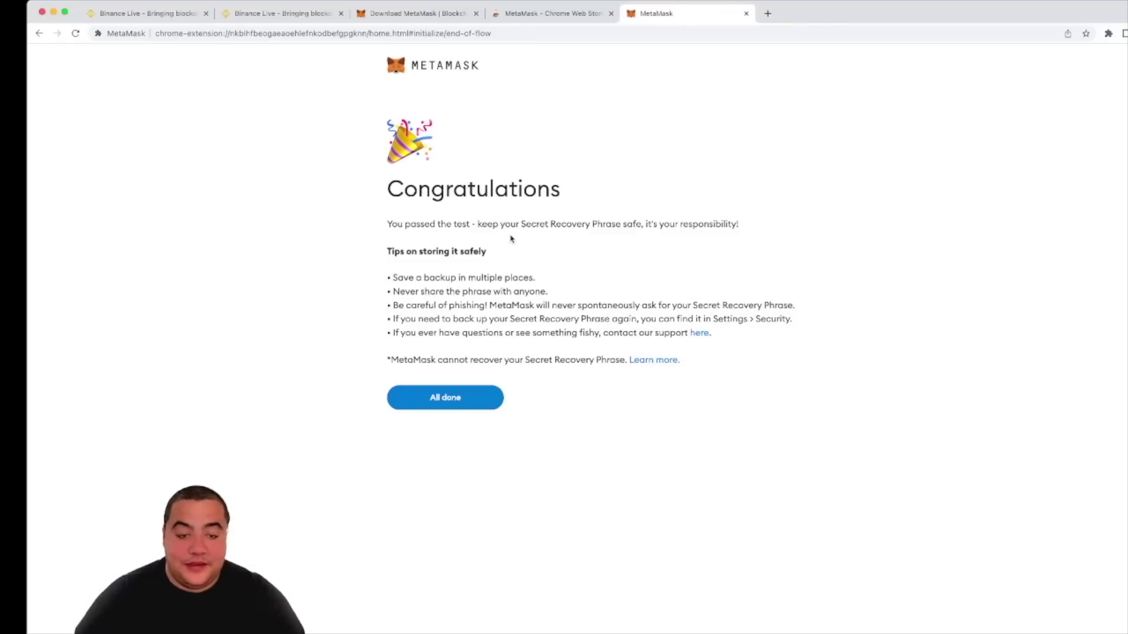
Complete setup with All done and dismiss the portfolio announcement to reach Account 1
left_click(450, 411)
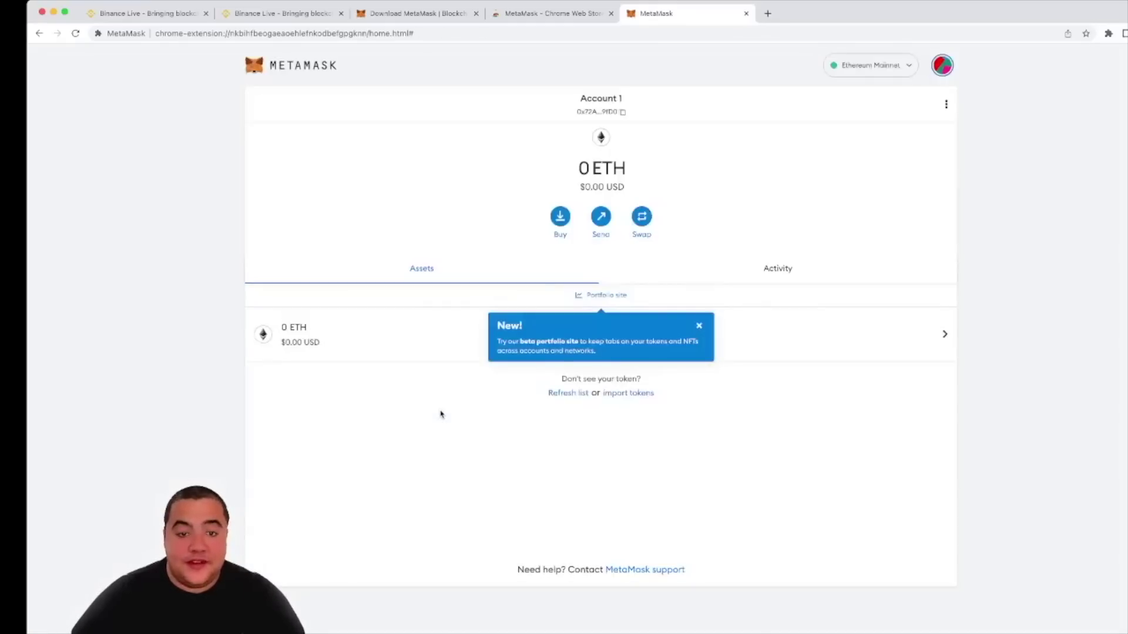
left_click(719, 332)
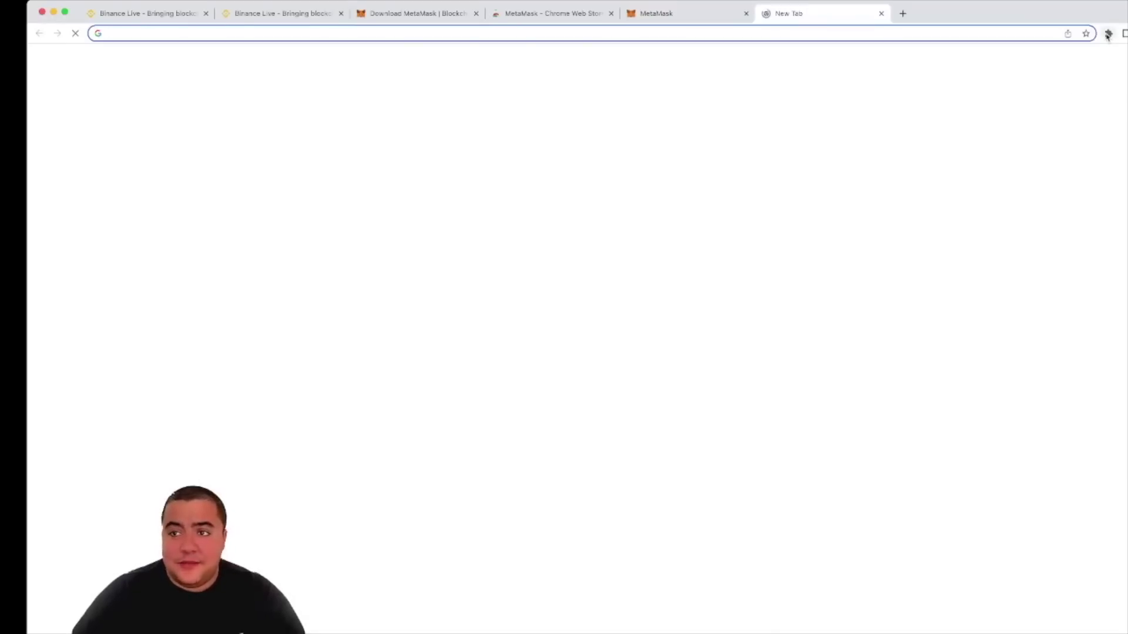
Show the installed Chrome extensions list from the new tab
left_click(1108, 34)
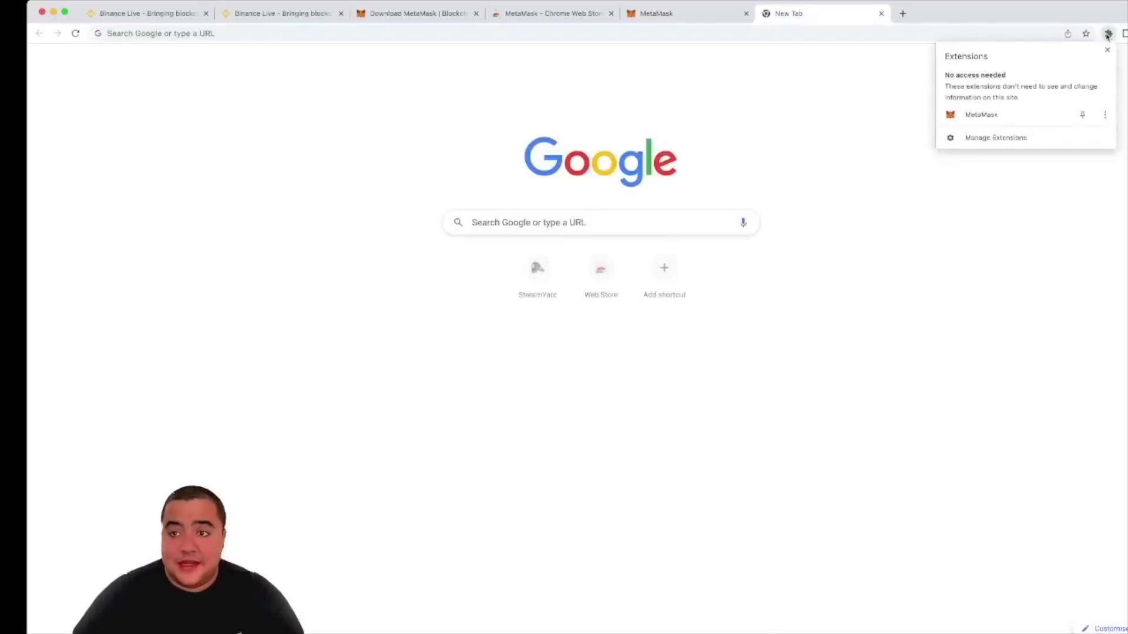
Open the MetaMask wallet popup from the Chrome extensions list
left_click(980, 220)
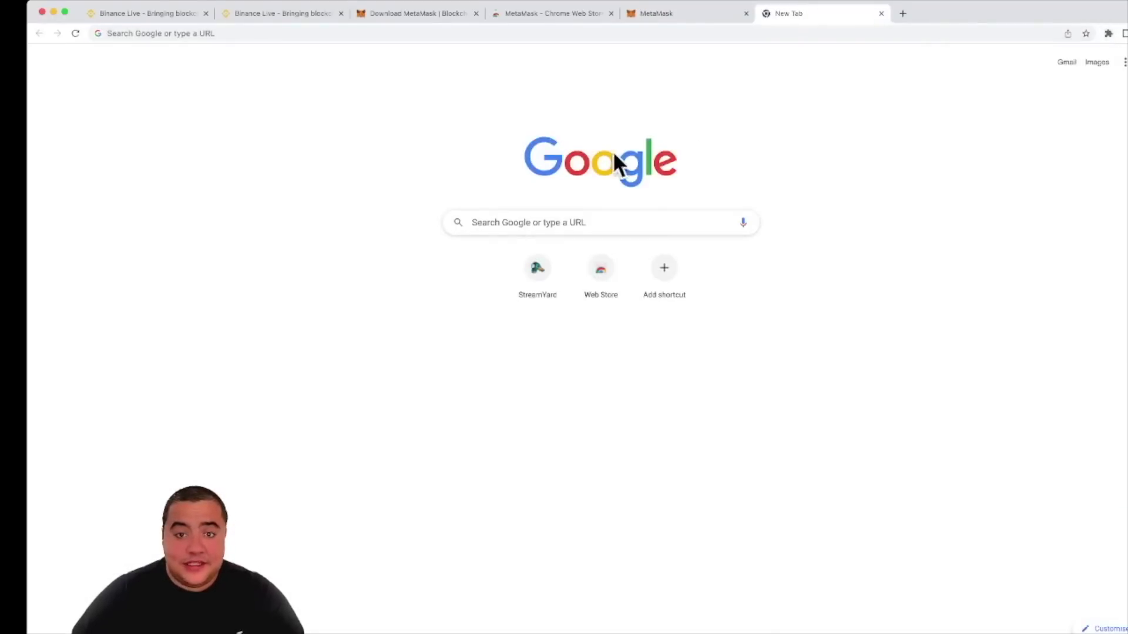
left_click(1108, 33)
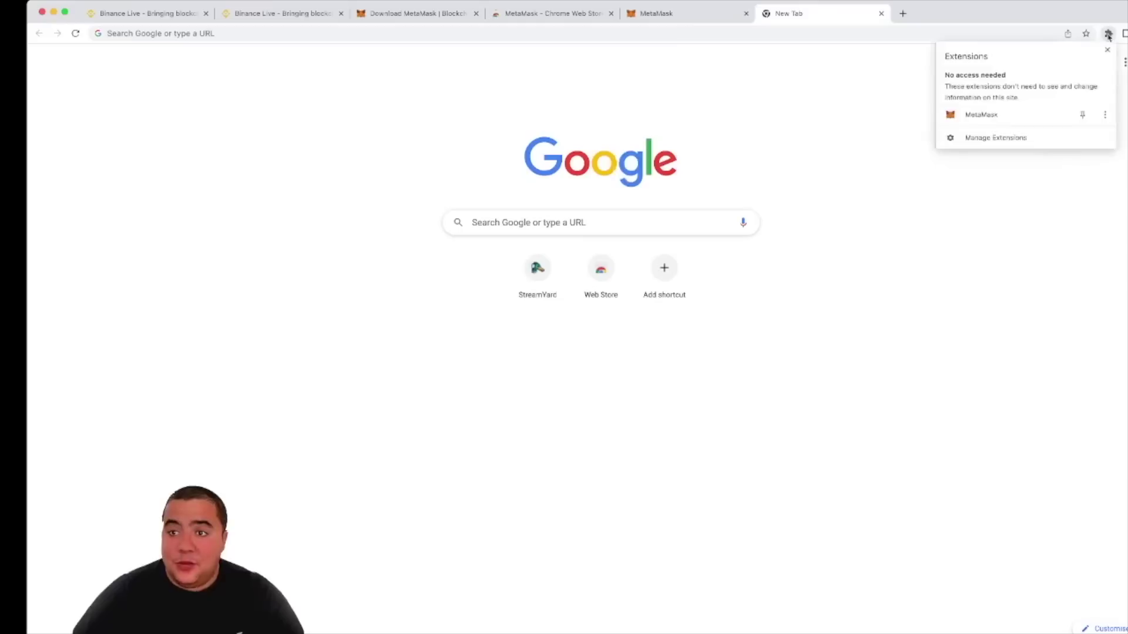
left_click(991, 117)
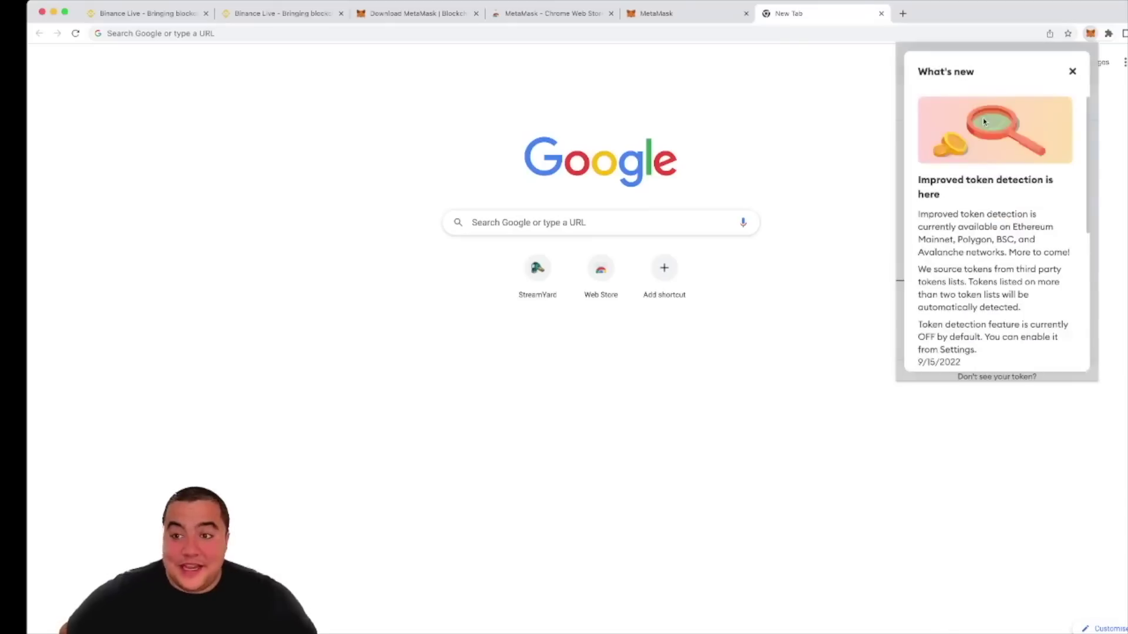
Dismiss What's new and expand Account 1 into a full-page MetaMask tab
left_click(1072, 72)
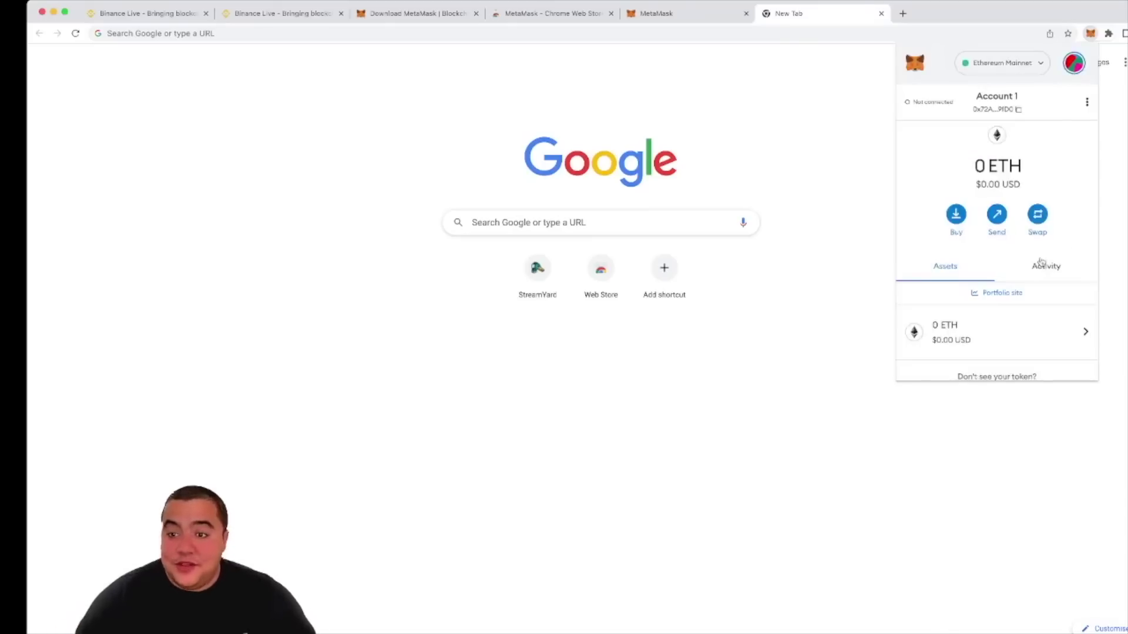
scroll(1037, 258, "down", 2)
scroll(1037, 263, "up", 2)
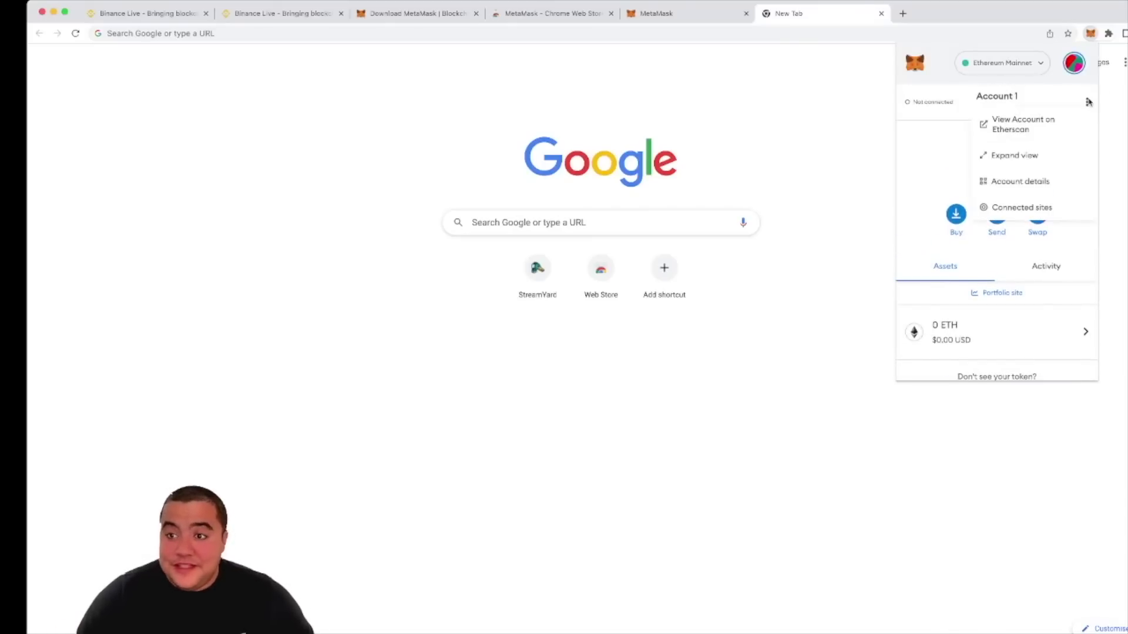
left_click(1034, 156)
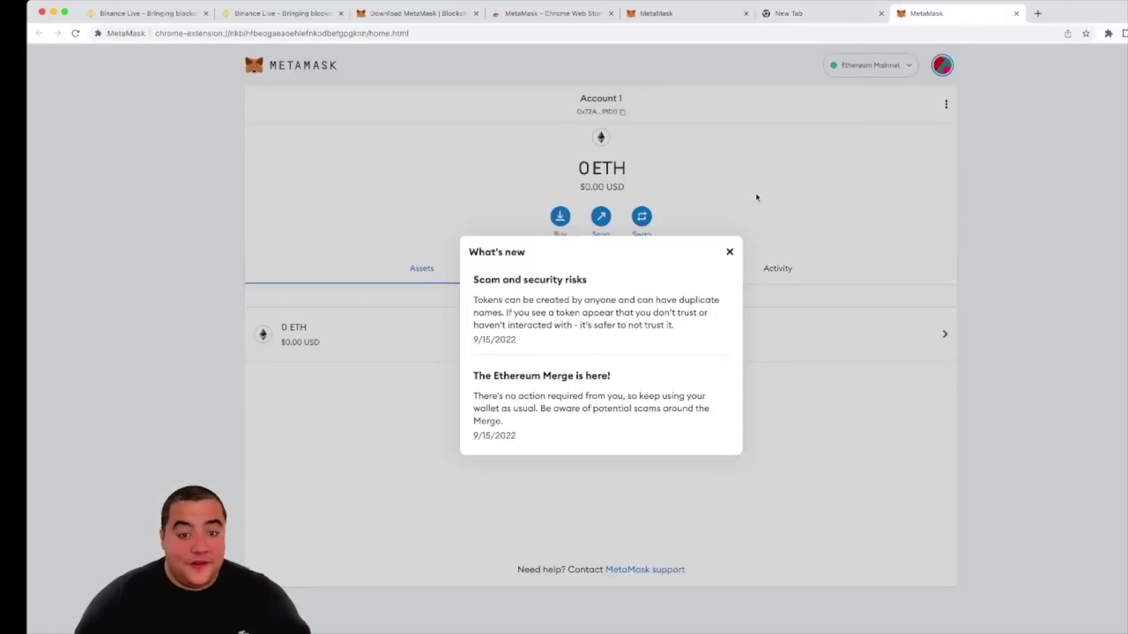
Close What's new on the full-page wallet and open the MetaMask popup showing Account 1 with 0 ETH
left_click(730, 251)
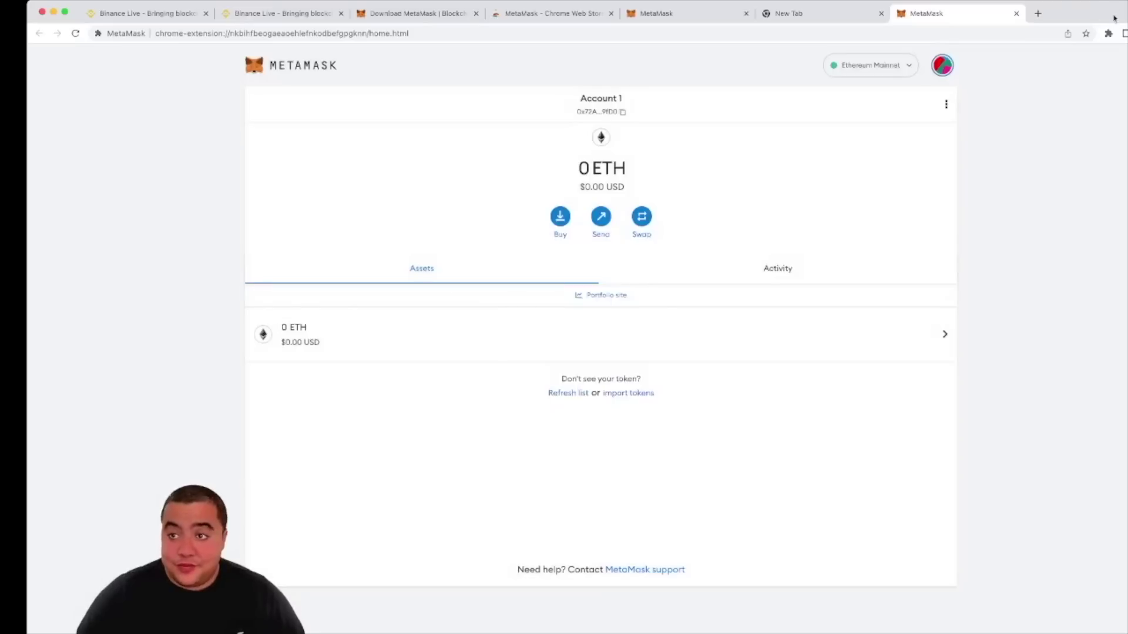
left_click(1108, 33)
left_click(1013, 105)
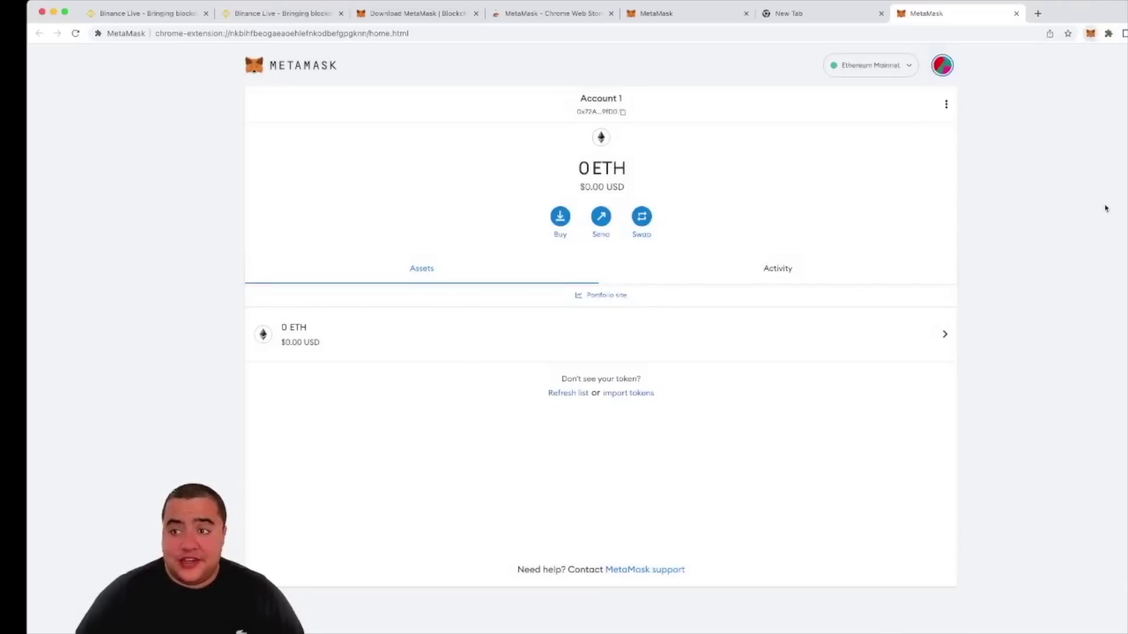
scroll(1024, 255, "down", 2)
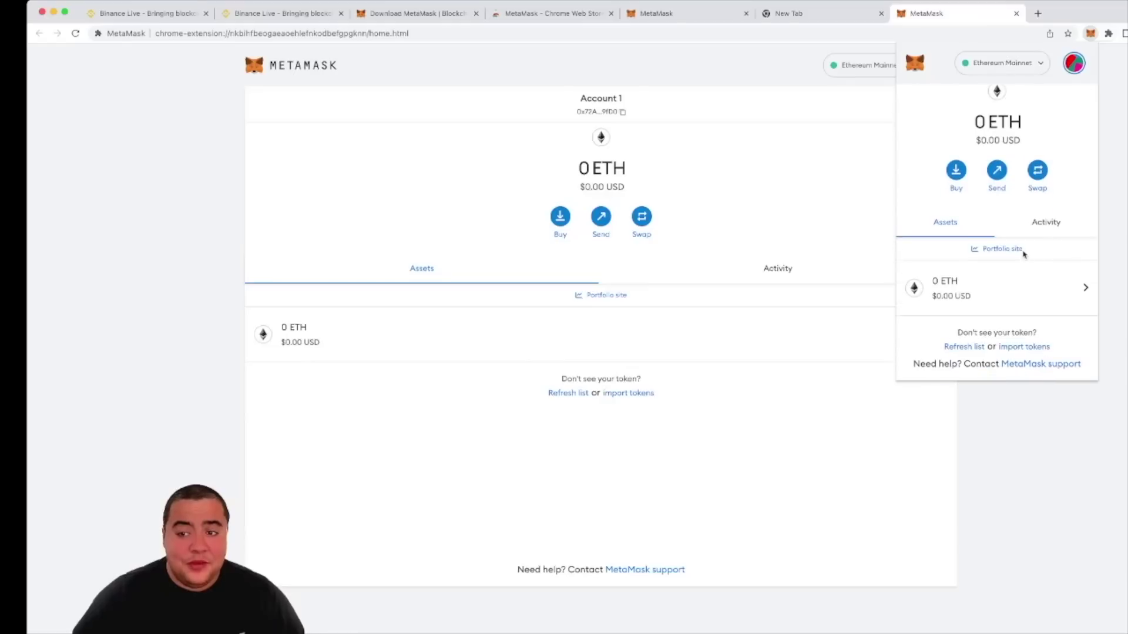
scroll(1024, 254, "up", 2)
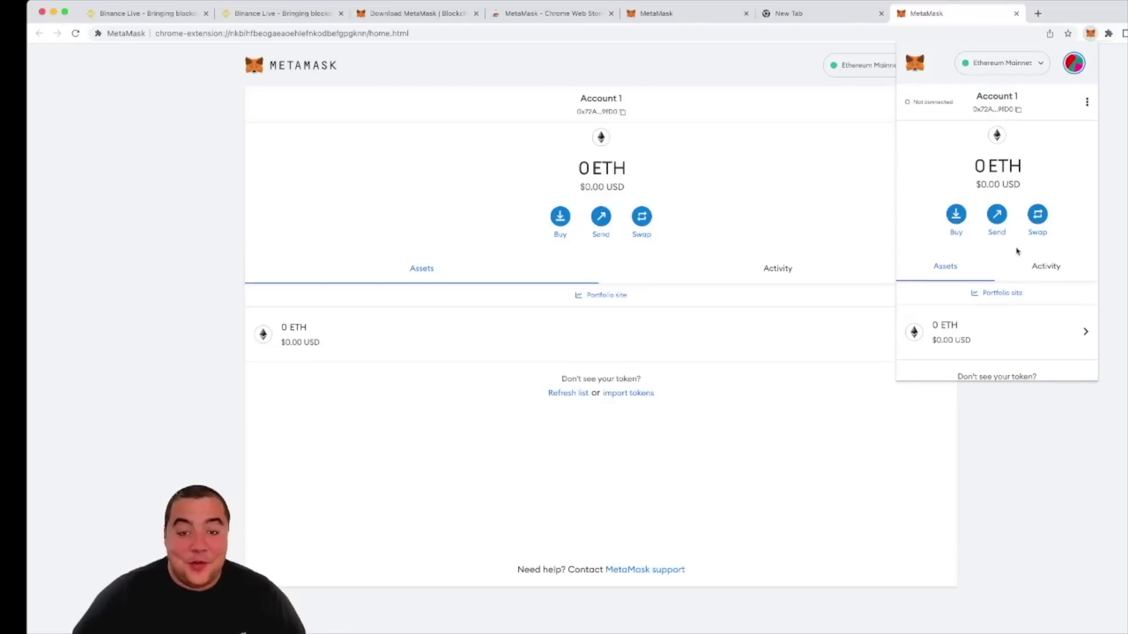